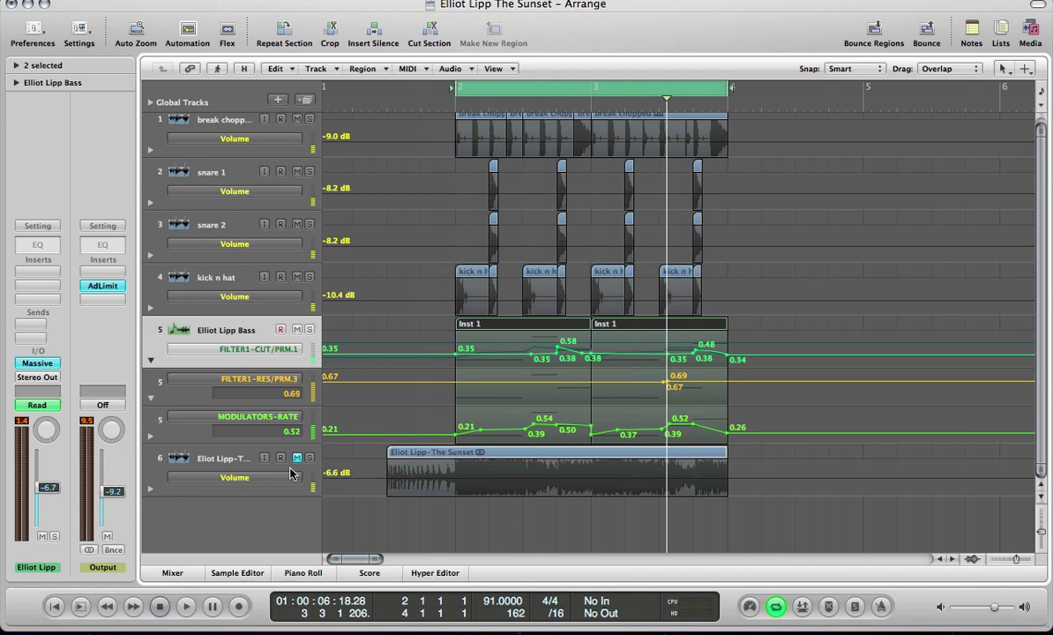
# - Play the two-bar loop, unmute and play the original Eliot Lipp-The Sunset audio track for comparison, and mute it again
pyautogui.hotkey('ctrl', 'Up')
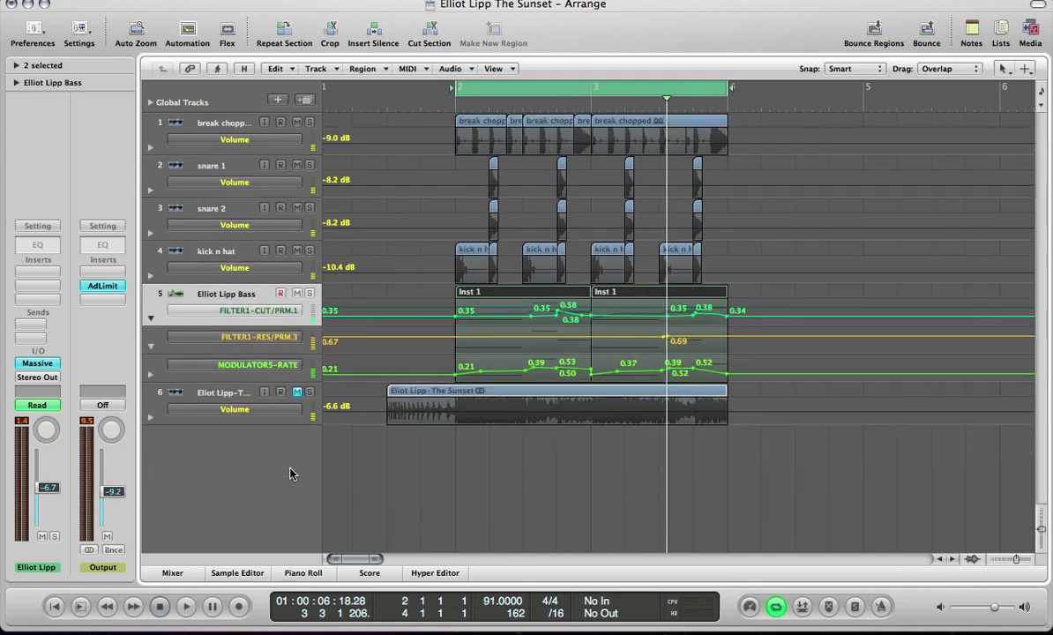
pyautogui.press('space')
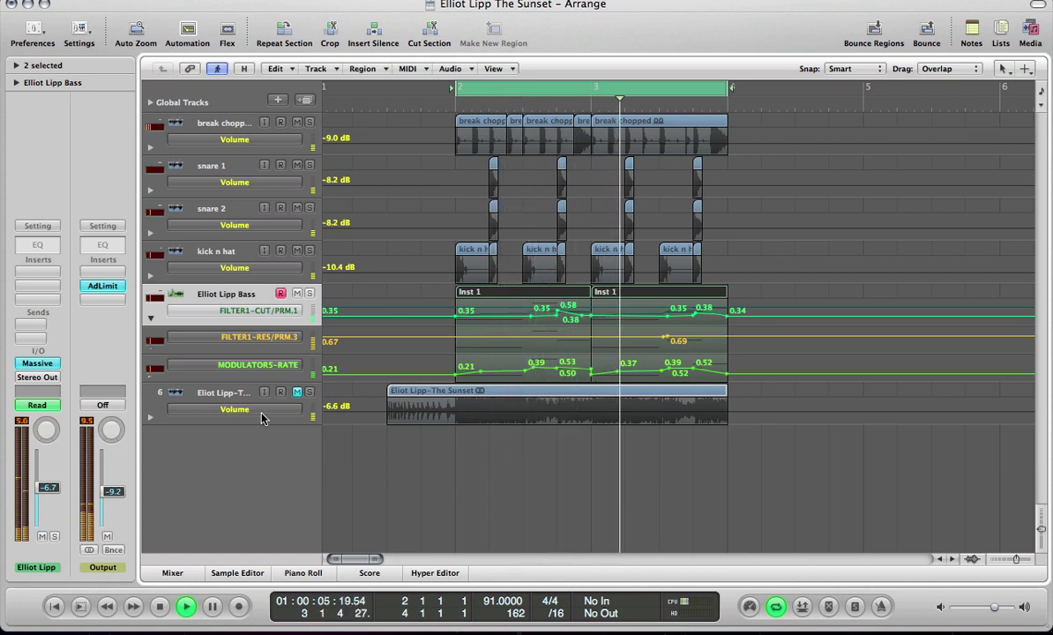
pyautogui.click(226, 400)
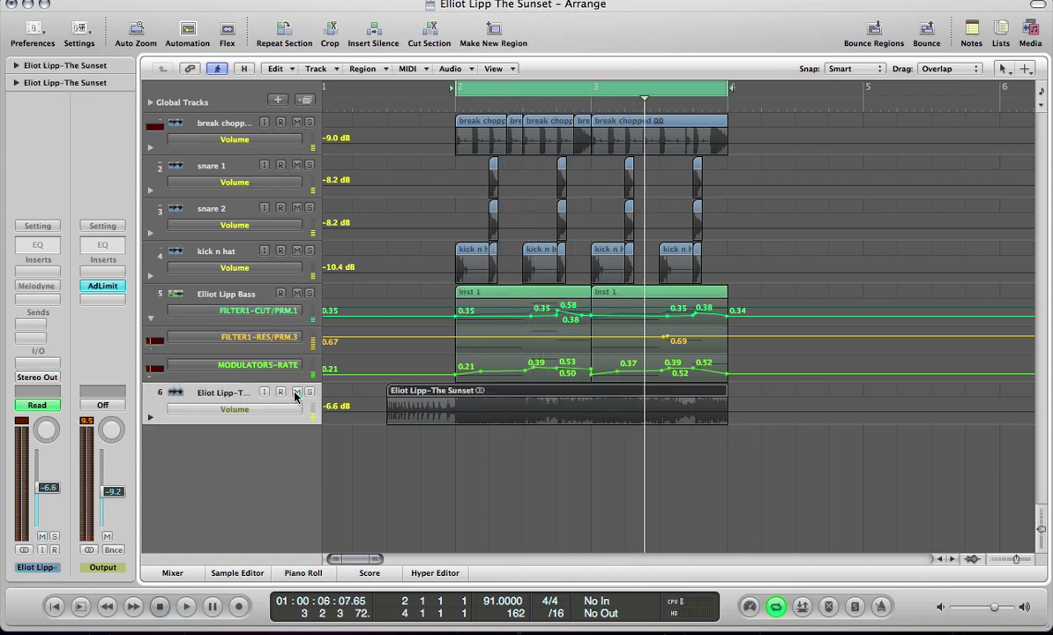
pyautogui.click(298, 392)
pyautogui.press('space')
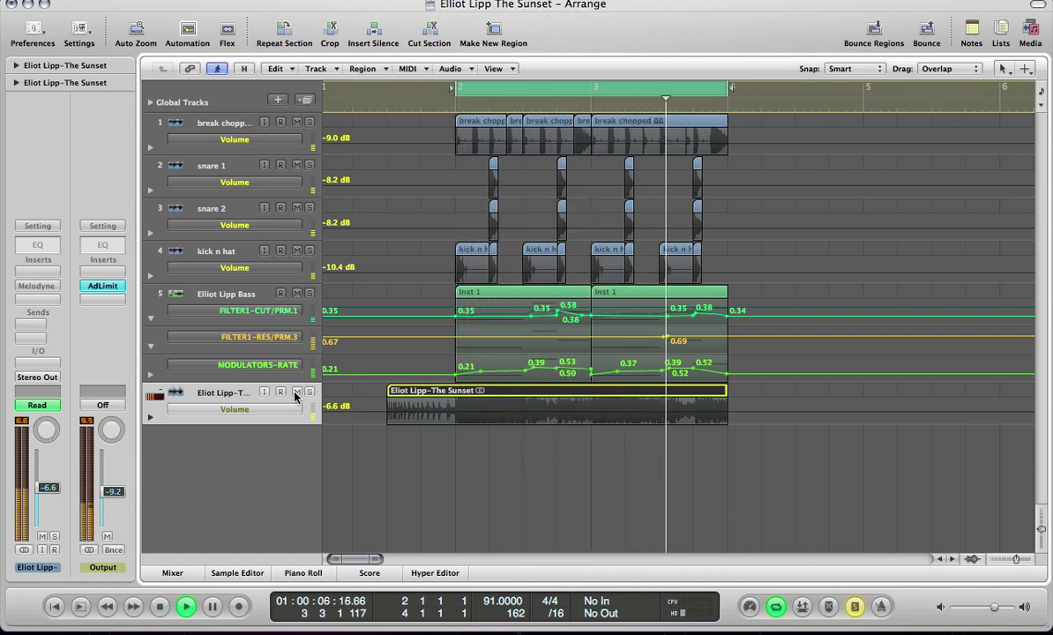
pyautogui.press('space')
pyautogui.click(297, 391)
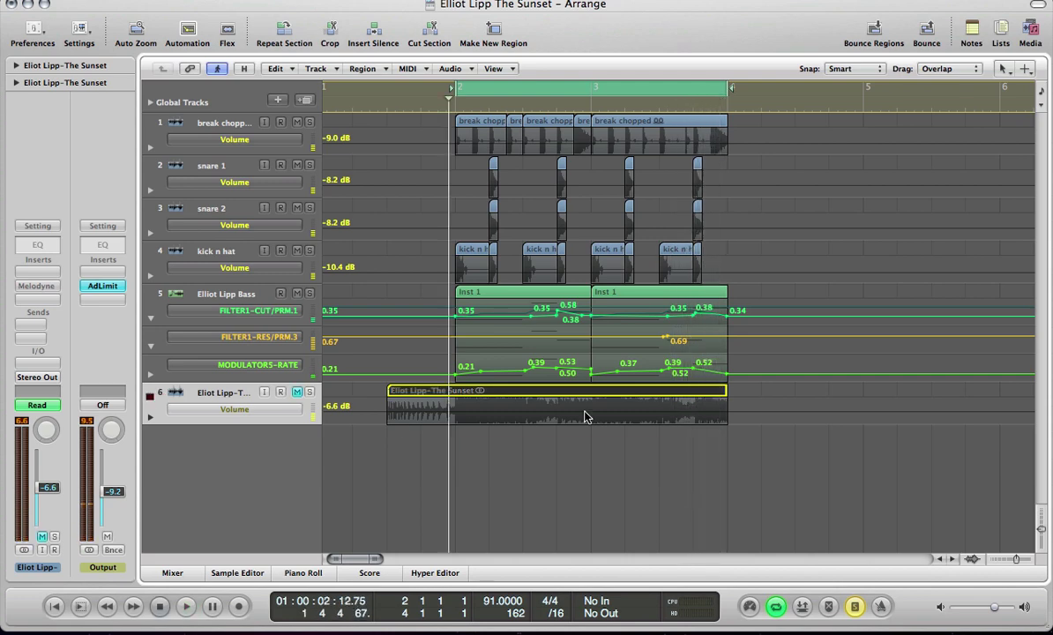
# - Select all the drum and bass regions in the two-bar loop between bars 2 and 4
pyautogui.keyDown('ctrl'); pyautogui.keyDown('alt'); pyautogui.click(584, 415); pyautogui.keyUp('alt'); pyautogui.keyUp('ctrl')
pyautogui.keyDown('ctrl'); pyautogui.keyDown('alt'); pyautogui.click(585, 415); pyautogui.keyUp('alt'); pyautogui.keyUp('ctrl')
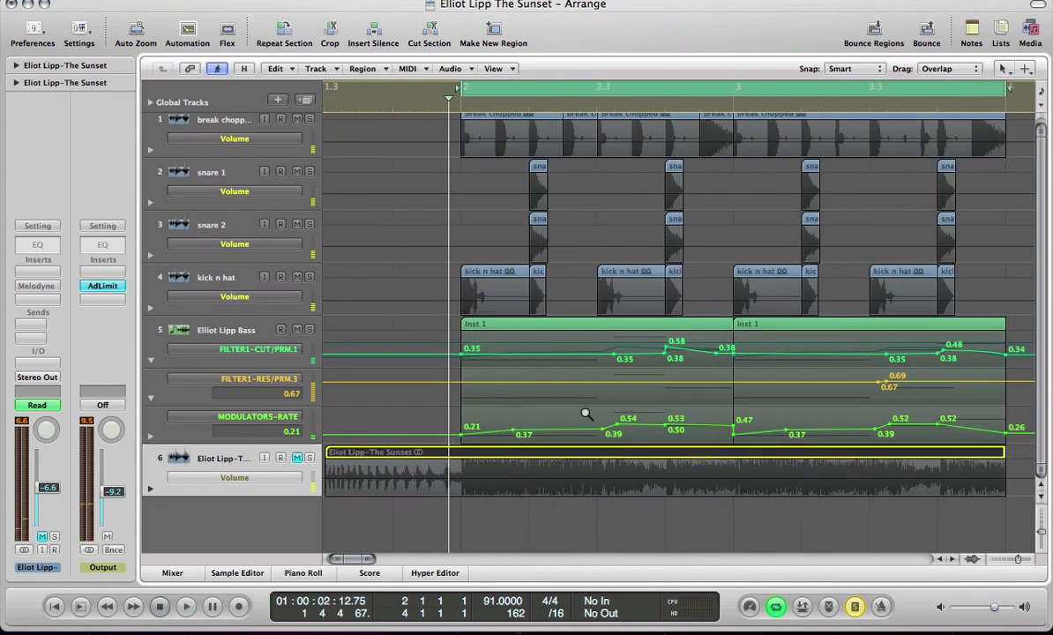
pyautogui.hscroll(5, 585, 414)
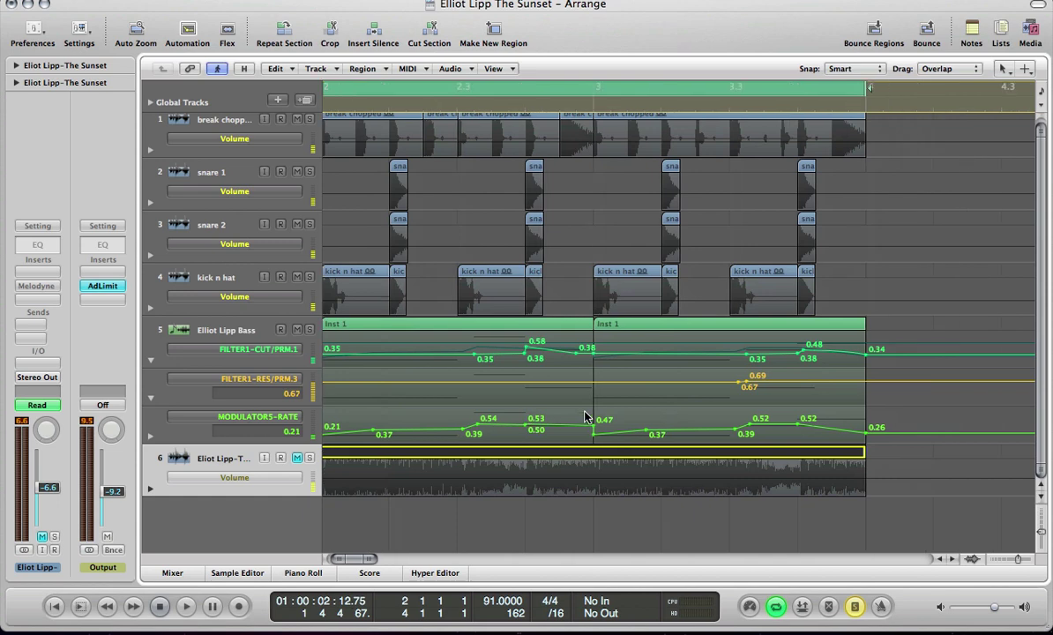
pyautogui.keyDown('ctrl'); pyautogui.keyDown('alt'); pyautogui.click(585, 415); pyautogui.keyUp('alt'); pyautogui.keyUp('ctrl')
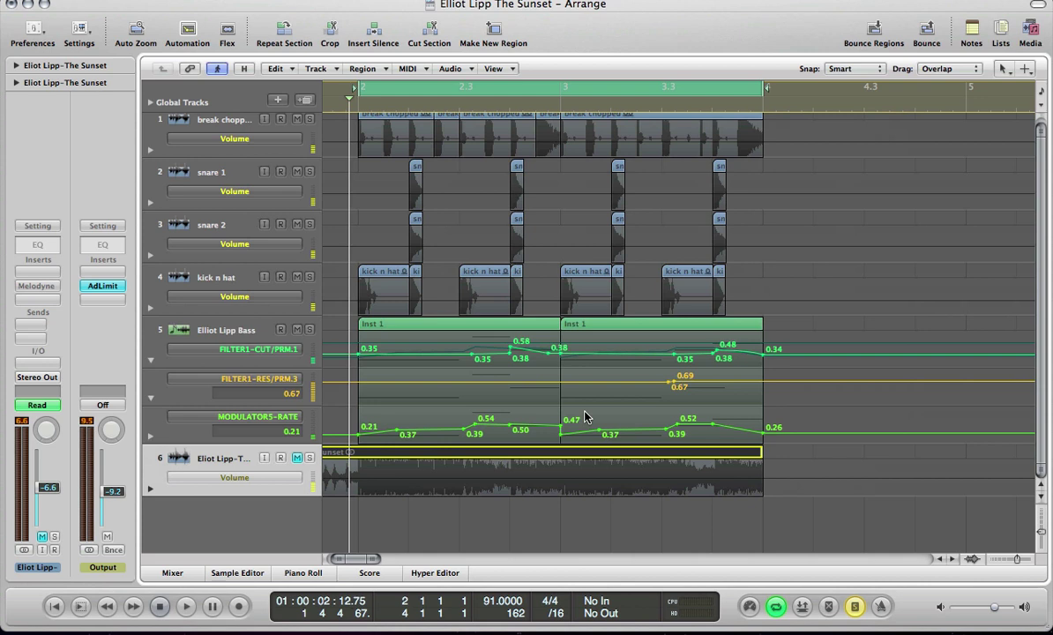
pyautogui.click(806, 328)
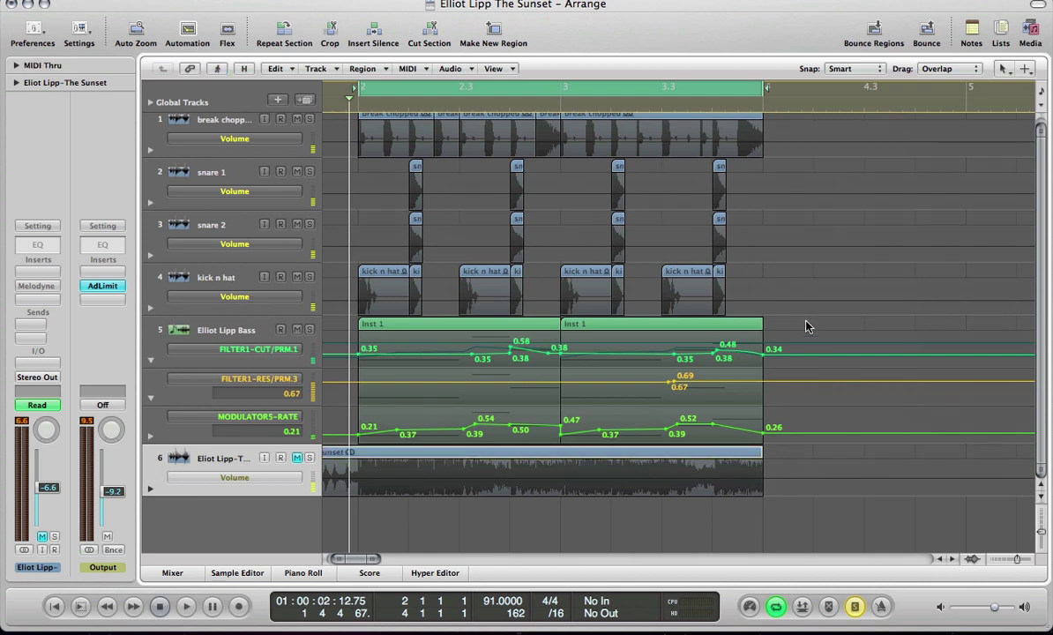
pyautogui.moveTo(806, 327); pyautogui.dragTo(561, 318)
pyautogui.moveTo(760, 307); pyautogui.dragTo(355, 108)
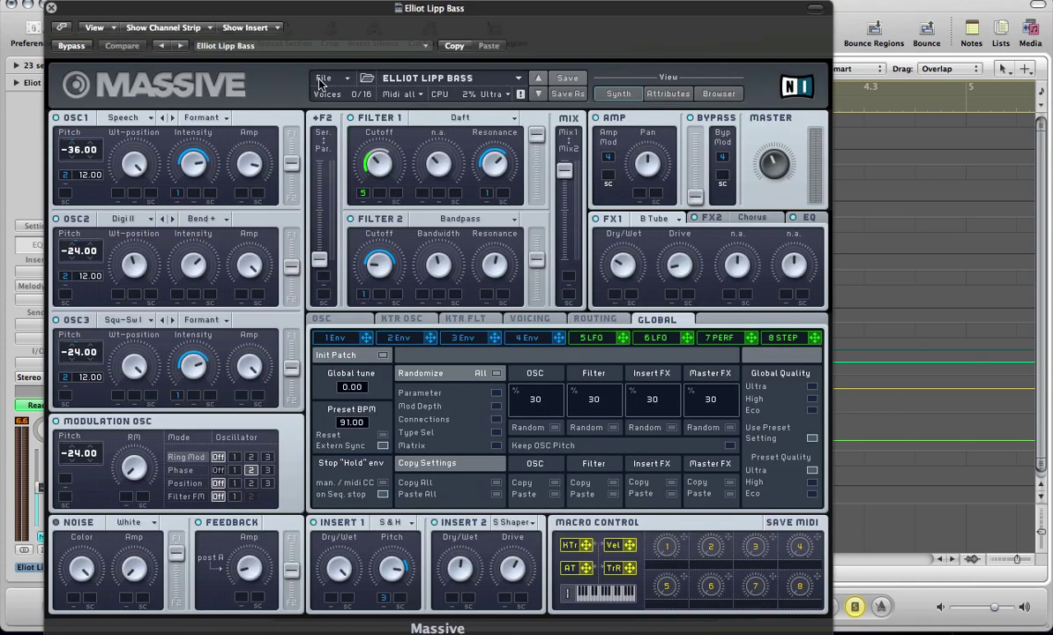
# - Start a new sound in Massive and set oscillator 1 to pitch -36.00 with the Gentle Speech wavetable
pyautogui.click(324, 78)
pyautogui.click(333, 79)
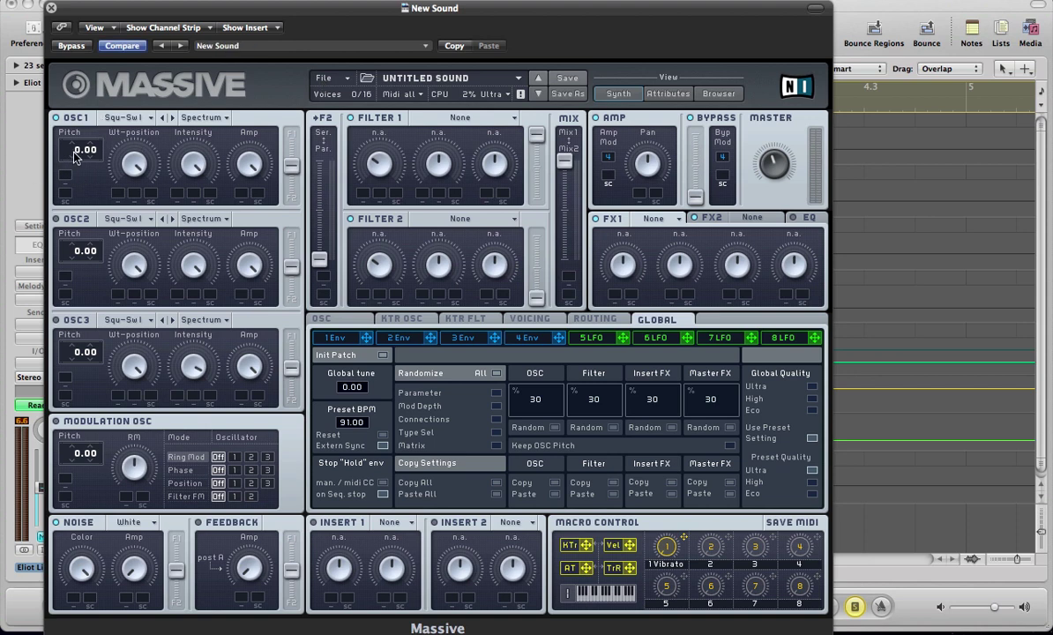
pyautogui.moveTo(78, 154); pyautogui.dragTo(81, 172)
pyautogui.click(122, 117)
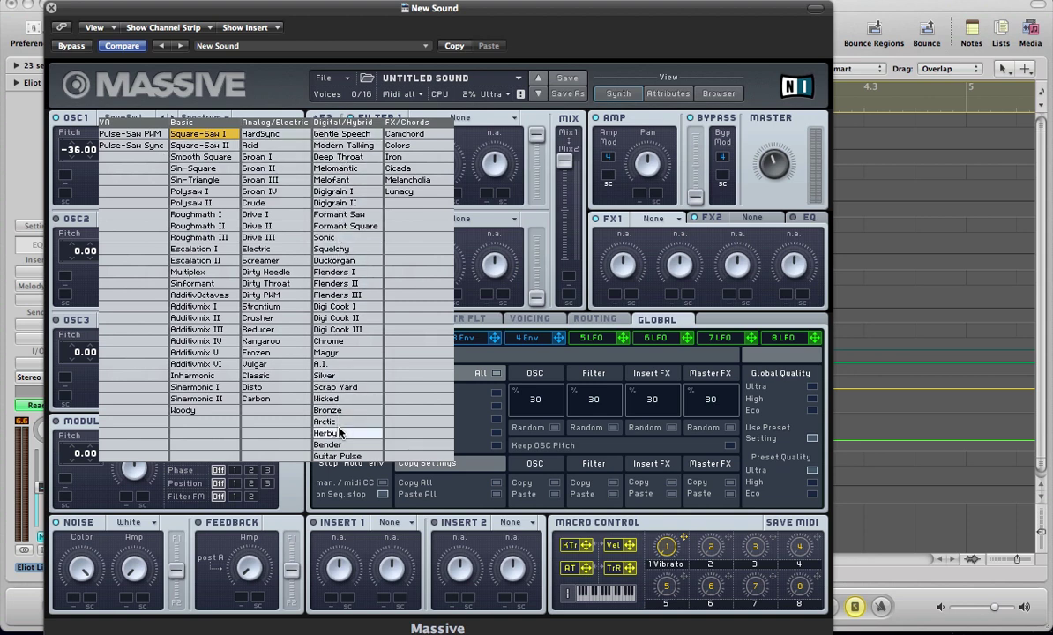
pyautogui.click(346, 135)
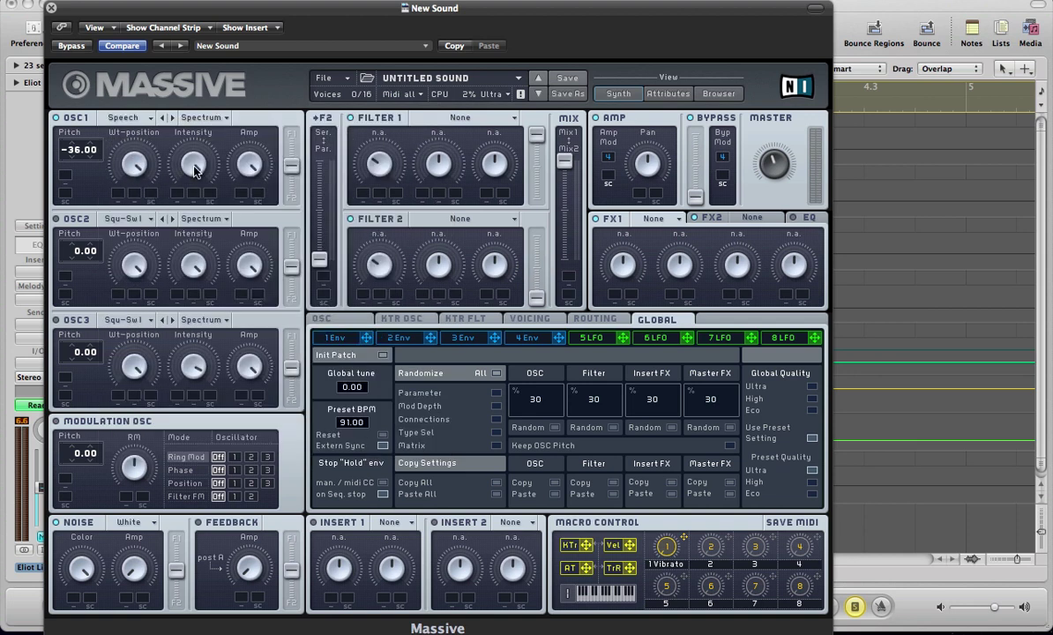
# - Switch oscillator 1 to Formant mode and lower its intensity and amp slightly
pyautogui.moveTo(183, 160); pyautogui.dragTo(182, 185)
pyautogui.click(203, 117)
pyautogui.click(201, 157)
# - Give oscillator 2 the Digi Cook II wavetable in Bend + mode, with its wavetable position and intensity adjusted
pyautogui.click(121, 219)
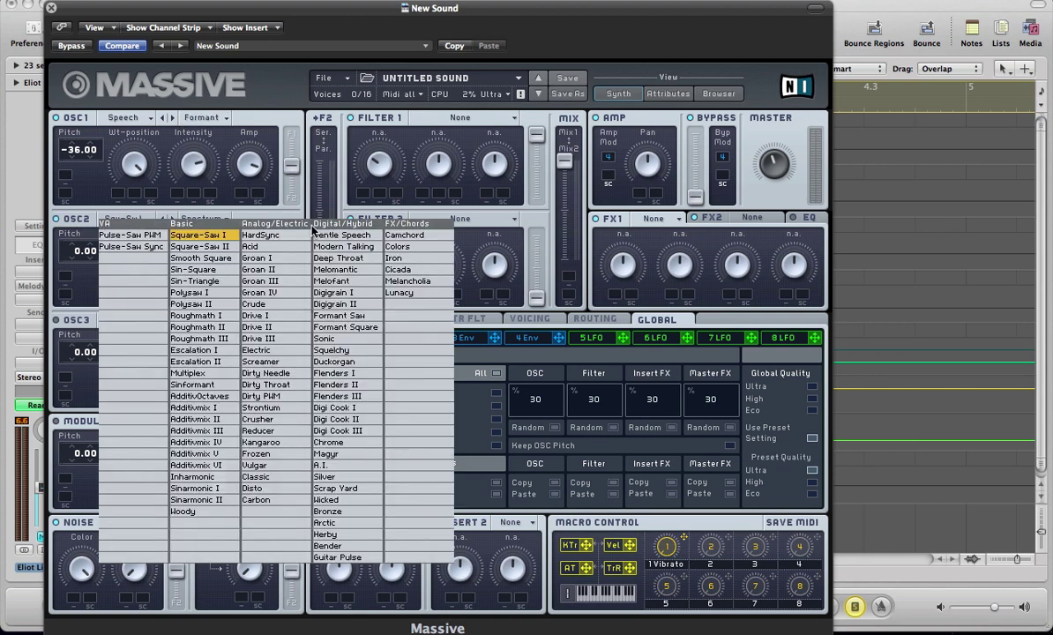
pyautogui.click(351, 420)
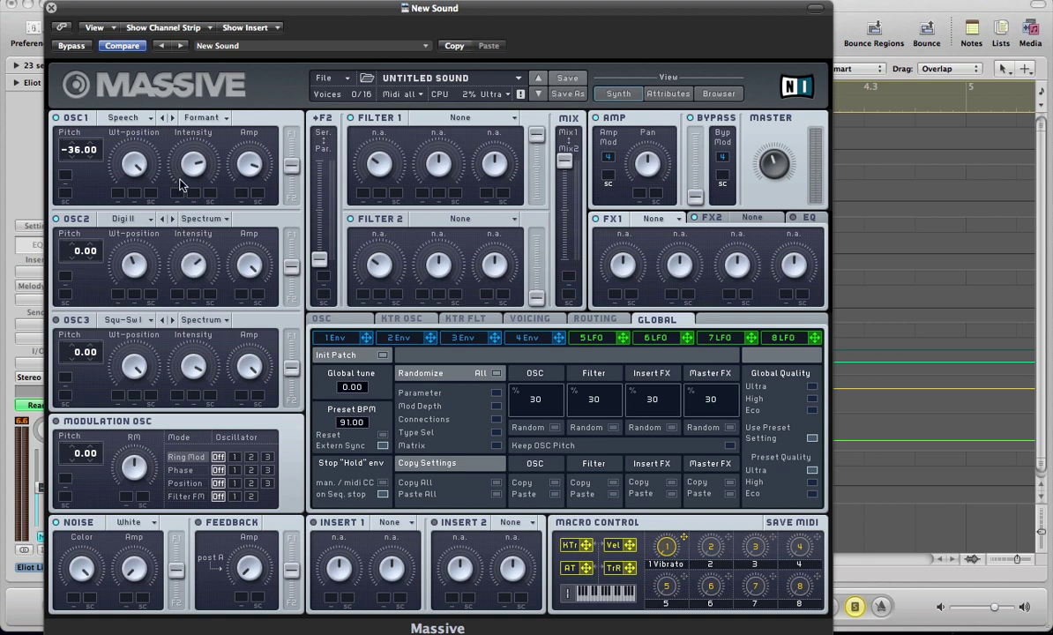
pyautogui.click(185, 218)
pyautogui.click(199, 232)
# - Set the pitch of oscillators 2 and 3 to -24.00 and switch oscillator 3 to Formant mode
pyautogui.moveTo(77, 356); pyautogui.dragTo(77, 371)
pyautogui.moveTo(75, 262); pyautogui.dragTo(76, 268)
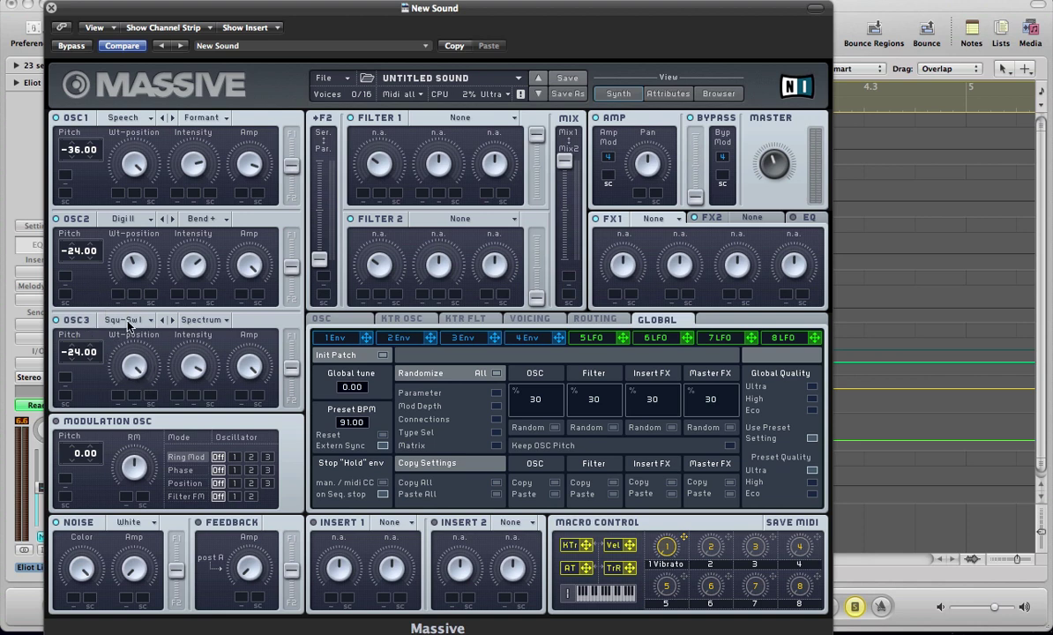
pyautogui.click(199, 320)
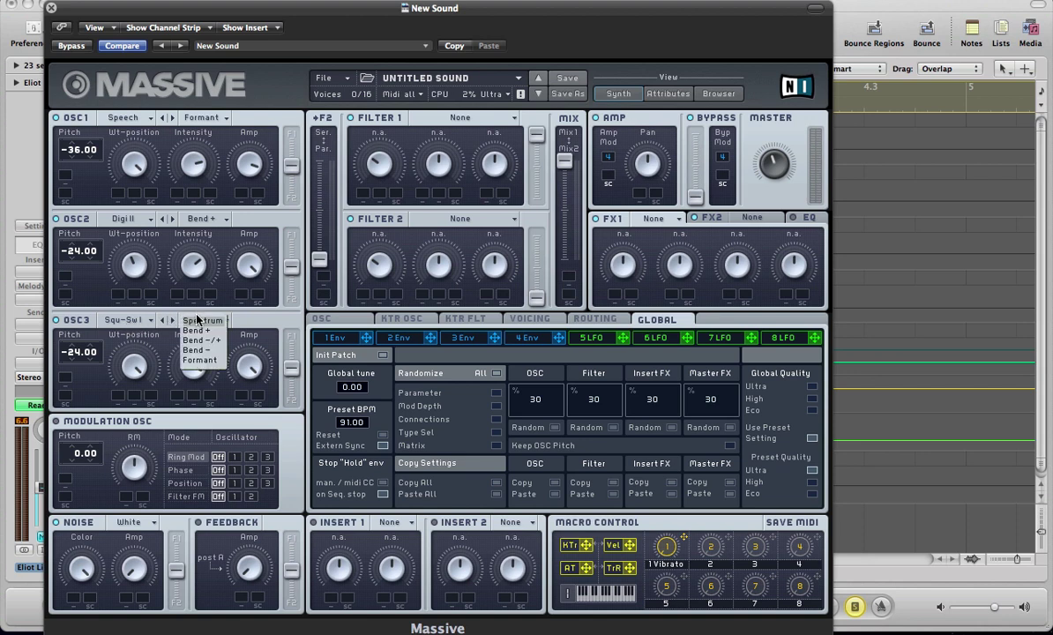
pyautogui.click(201, 361)
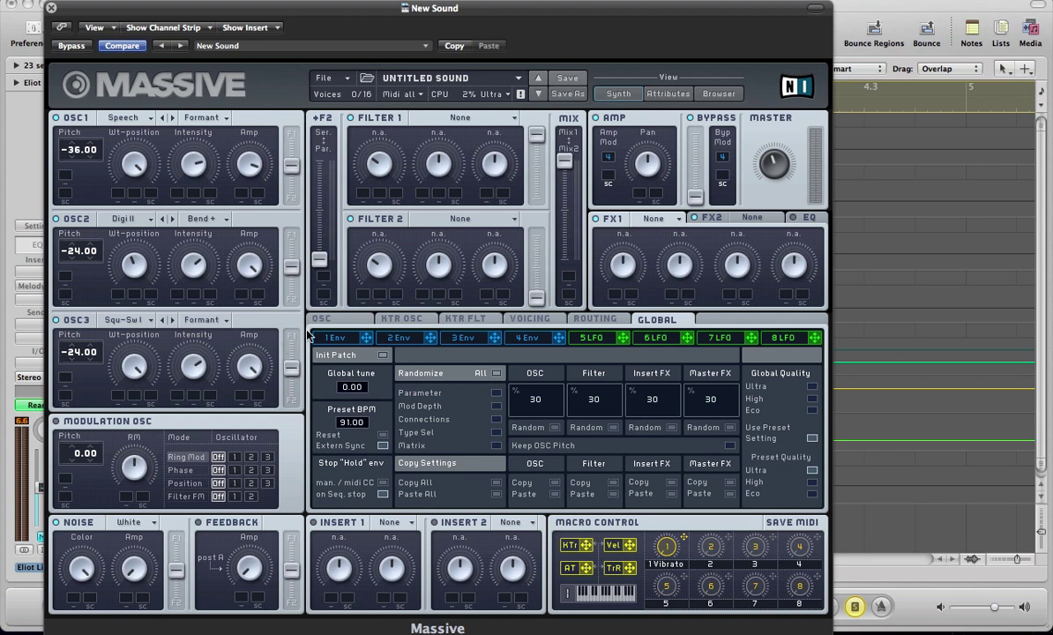
# - Play the New Sound instrument track in the arrangement to hear the patch, and bring Massive back up
pyautogui.press('super+w')
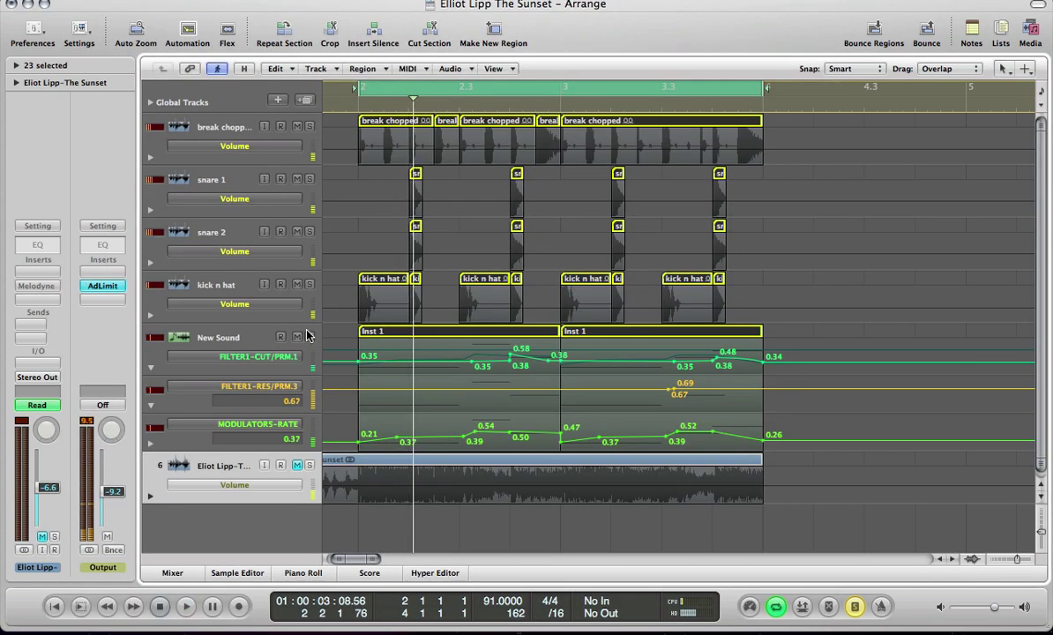
pyautogui.click(228, 340)
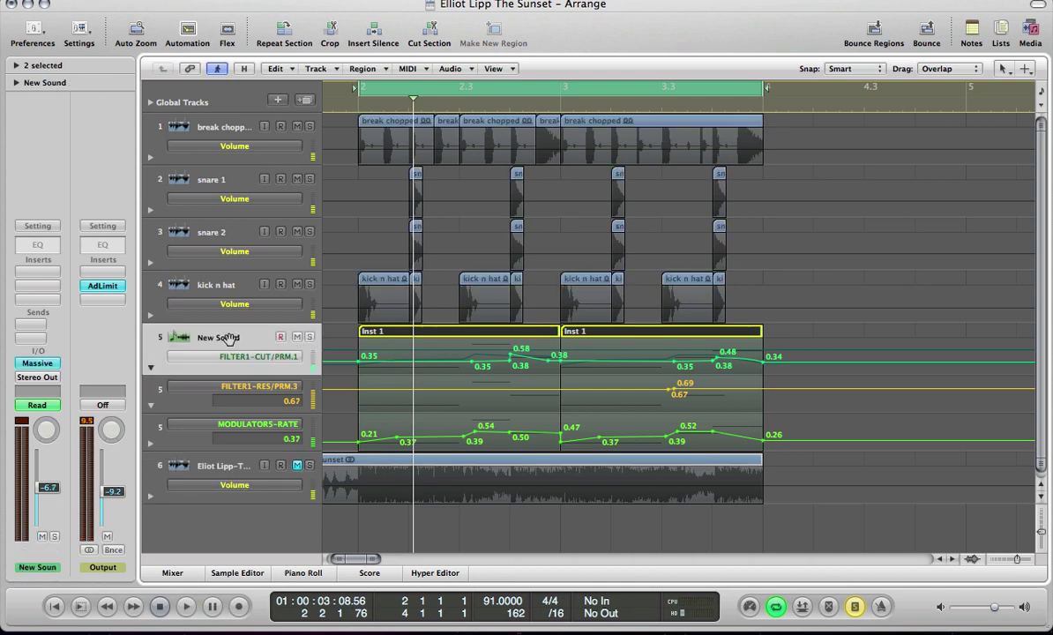
pyautogui.press('space')
pyautogui.press('v')
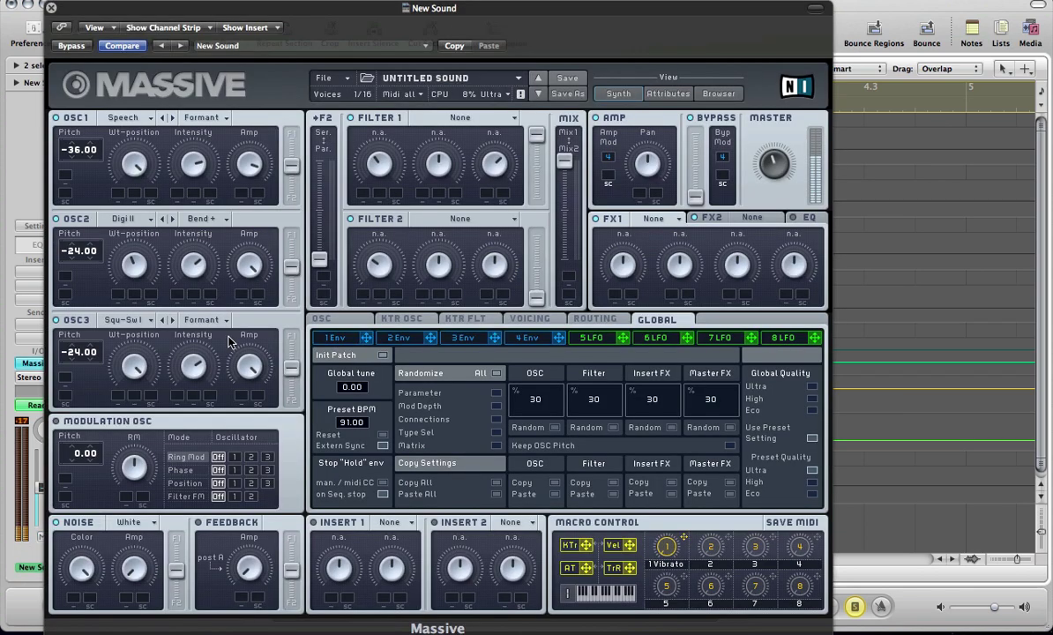
# - Set filter 1 to Daft and shift the filter mix slightly toward Mix2
pyautogui.click(461, 122)
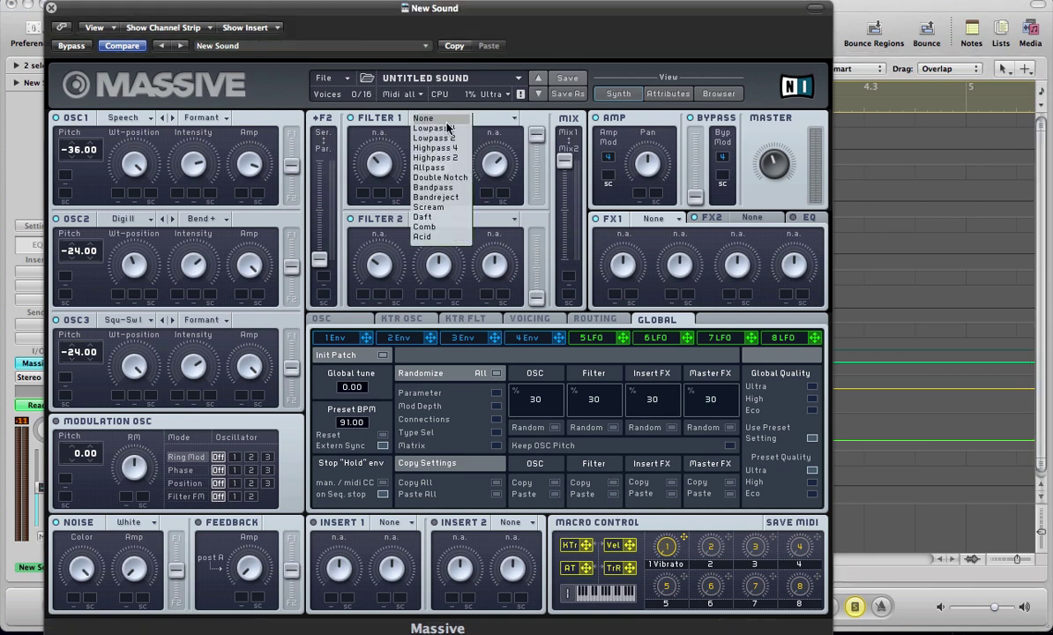
pyautogui.click(423, 217)
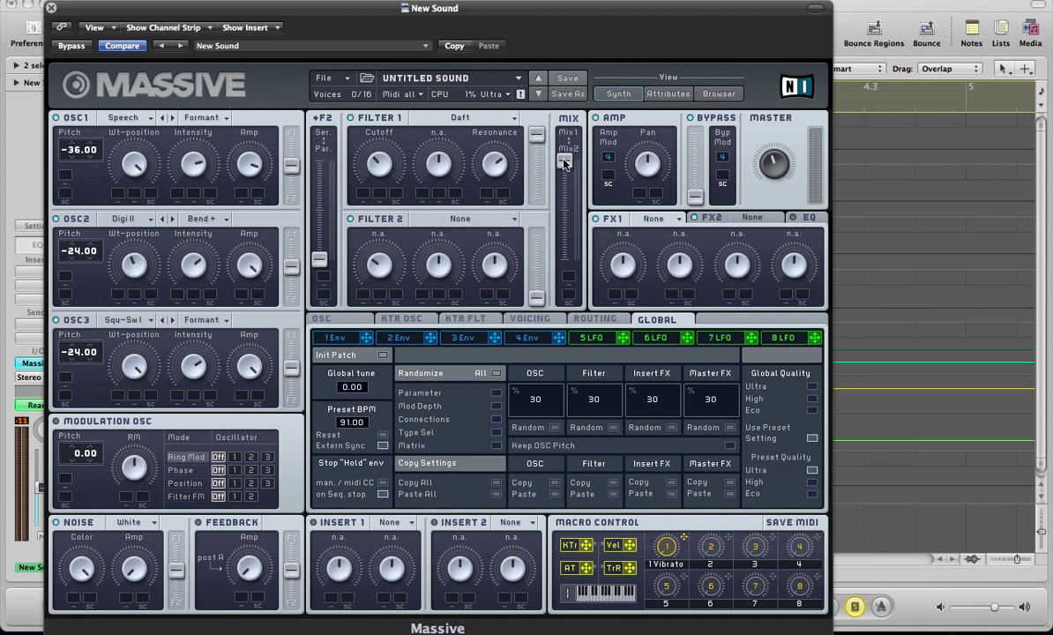
pyautogui.moveTo(564, 163); pyautogui.dragTo(565, 174)
# - Raise filter 2's output level to about midway, set its type to Bandpass, and lower its cutoff
pyautogui.moveTo(541, 299); pyautogui.dragTo(516, 259)
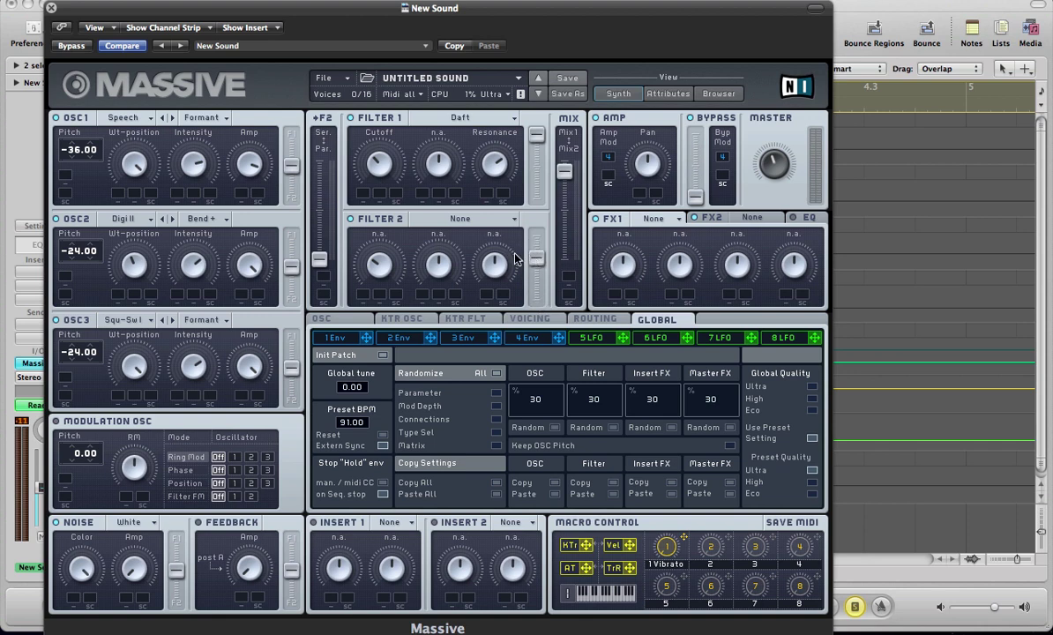
pyautogui.click(463, 219)
pyautogui.click(426, 280)
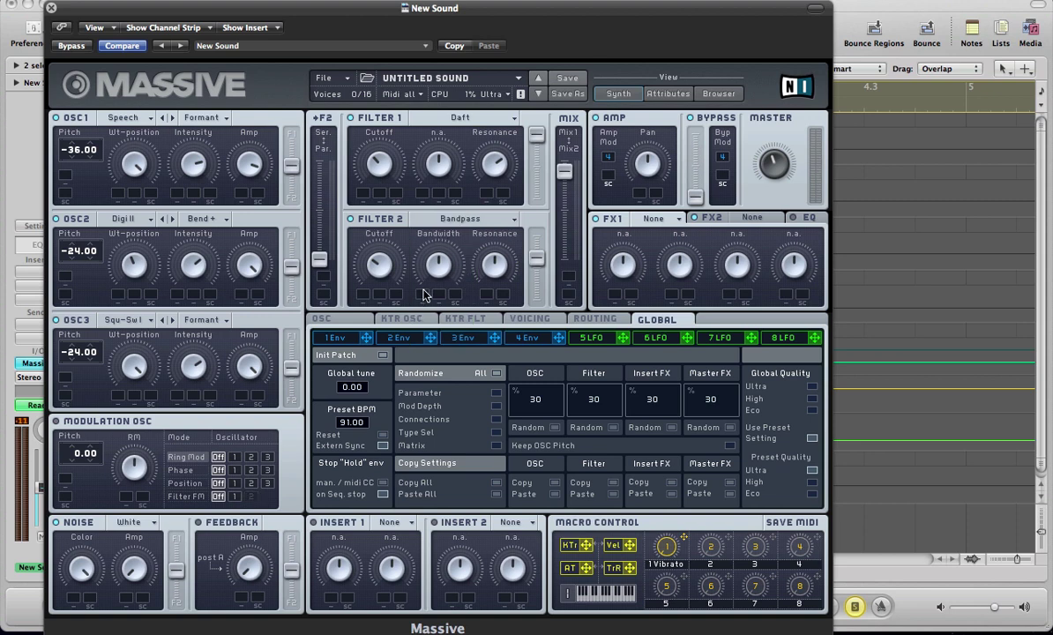
pyautogui.moveTo(379, 269); pyautogui.dragTo(375, 274)
pyautogui.moveTo(375, 275); pyautogui.dragTo(424, 270)
# - Shape envelope 1 with a longer attack, a full decay level and a slightly shorter release
pyautogui.click(332, 340)
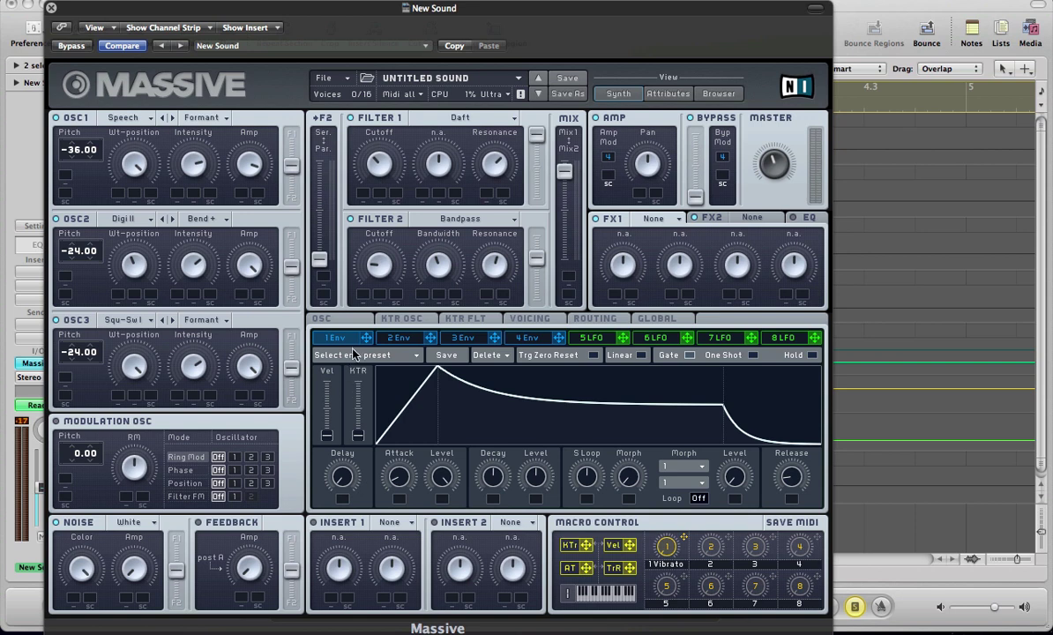
pyautogui.moveTo(398, 483); pyautogui.dragTo(373, 405)
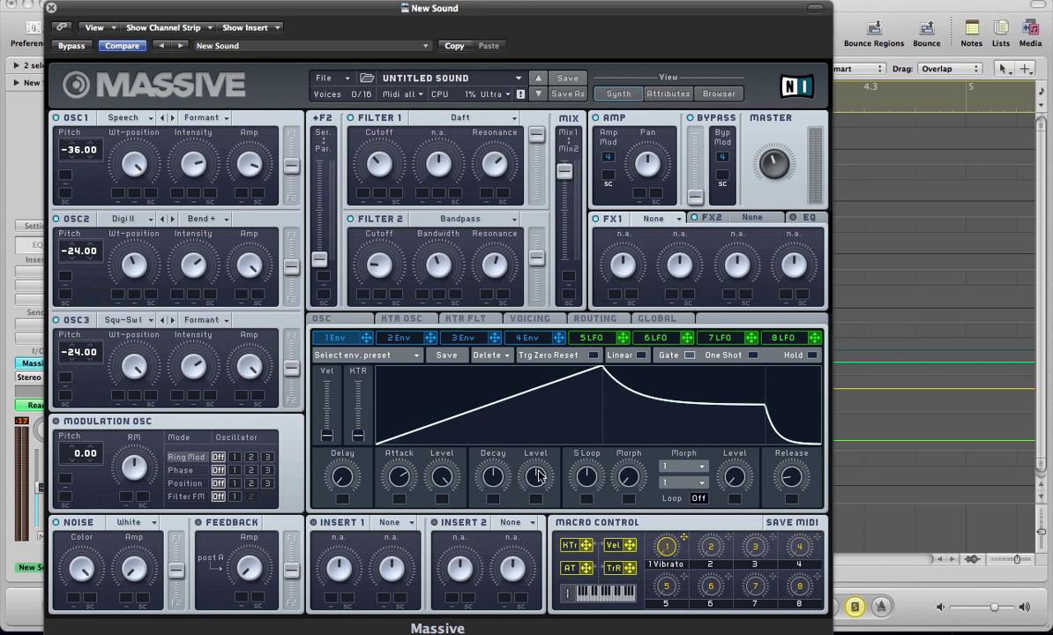
pyautogui.moveTo(494, 478); pyautogui.dragTo(520, 367)
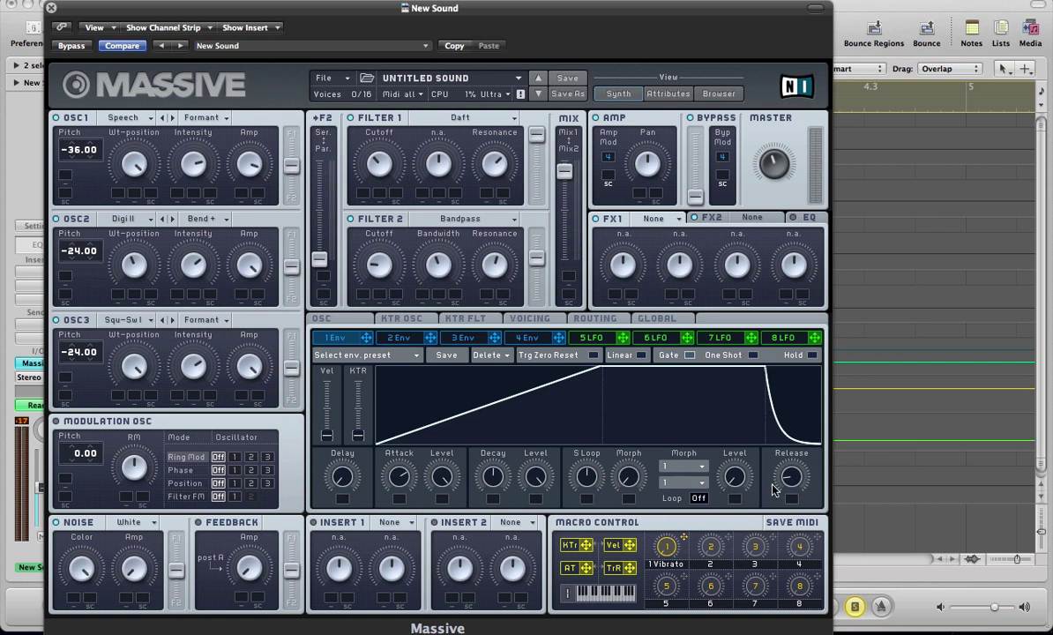
pyautogui.moveTo(791, 476); pyautogui.dragTo(794, 492)
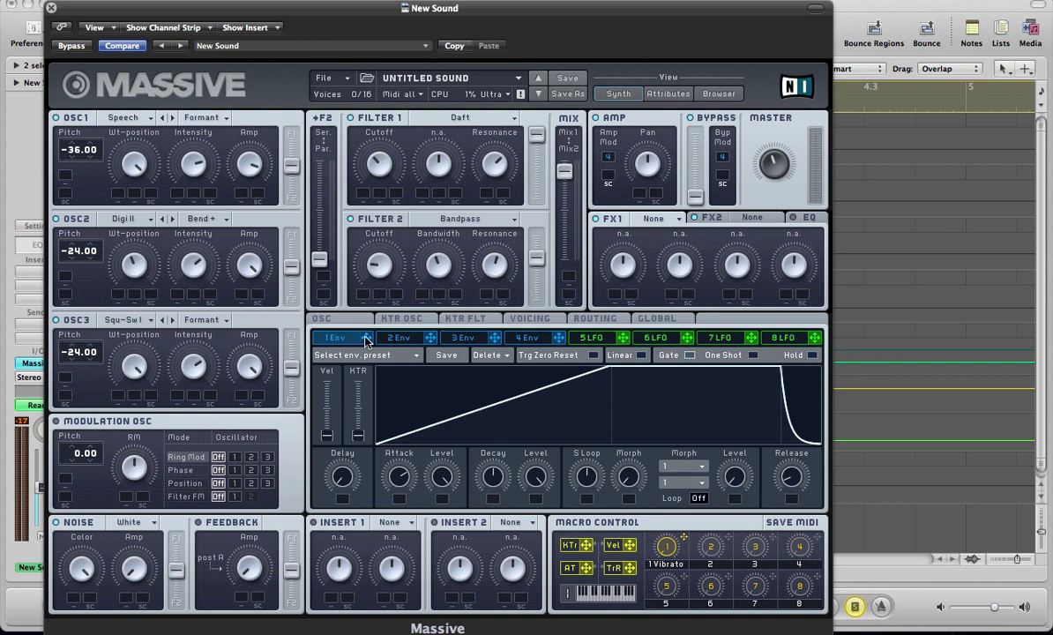
# - Assign envelope 1 to modulate the intensity of oscillators 1 and 3
pyautogui.moveTo(366, 338); pyautogui.dragTo(175, 193)
pyautogui.moveTo(177, 193); pyautogui.dragTo(177, 180)
pyautogui.moveTo(174, 399); pyautogui.dragTo(183, 448)
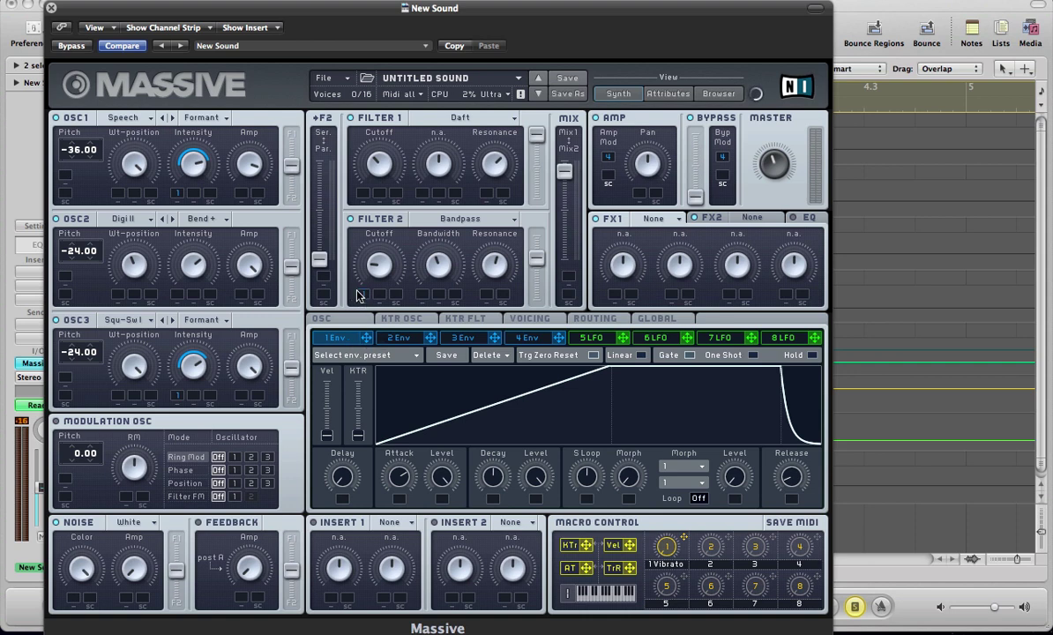
# - Assign envelope 1 to modulate filter 2's cutoff and filter 1's resonance
pyautogui.moveTo(359, 296); pyautogui.dragTo(363, 294)
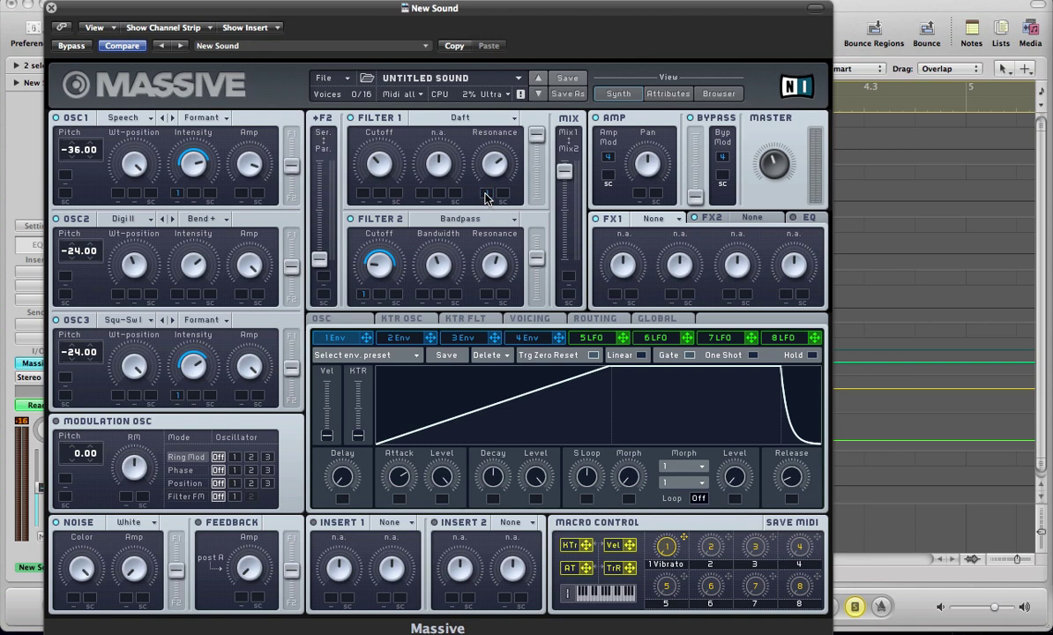
pyautogui.moveTo(484, 197); pyautogui.dragTo(486, 193)
pyautogui.click(490, 195)
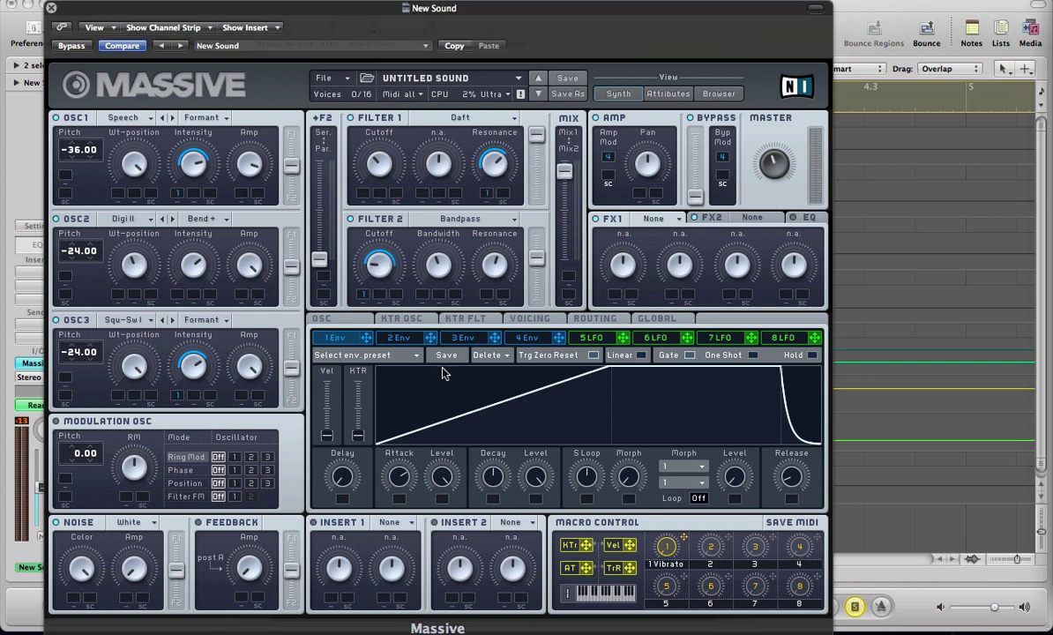
# - Shape envelope 2 with a short attack, a slightly reduced attack level, a shorter decay and a zero decay level
pyautogui.click(388, 340)
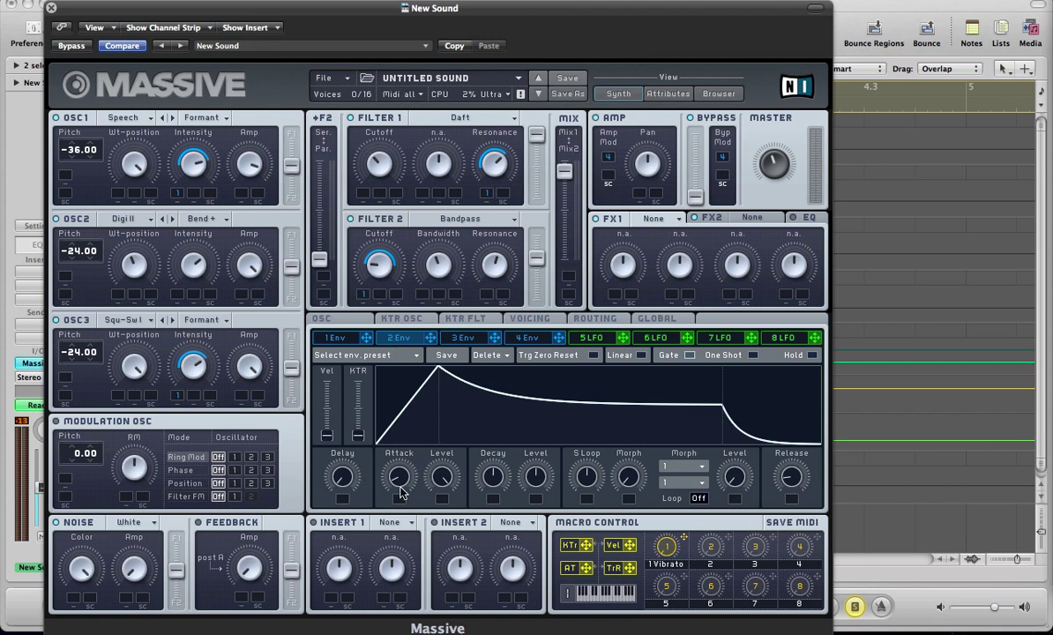
pyautogui.moveTo(393, 477); pyautogui.dragTo(386, 540)
pyautogui.moveTo(496, 445); pyautogui.dragTo(499, 564)
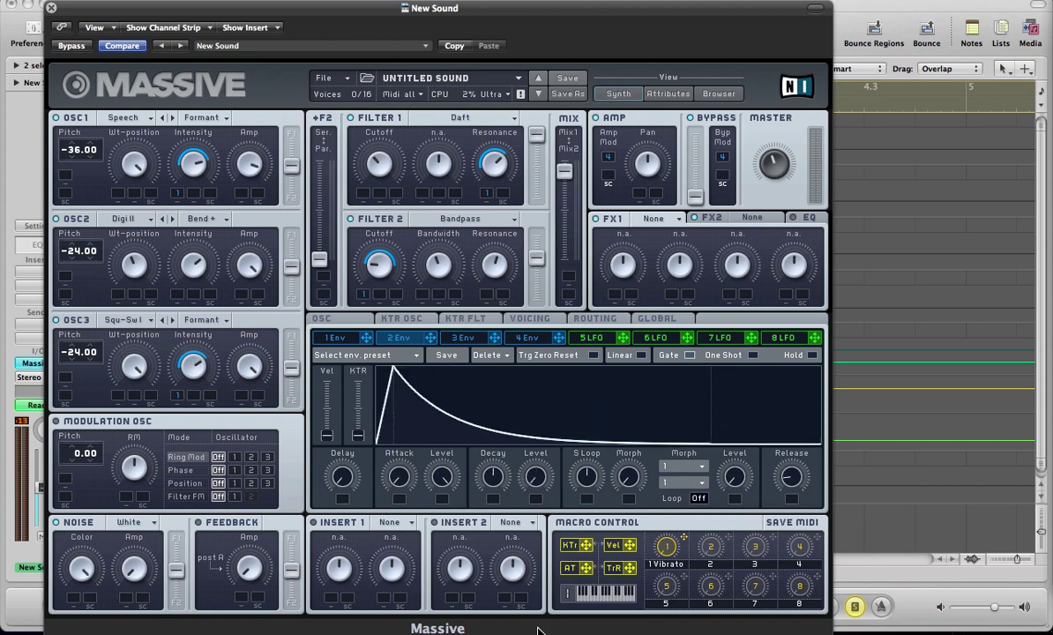
pyautogui.moveTo(538, 631); pyautogui.dragTo(438, 498)
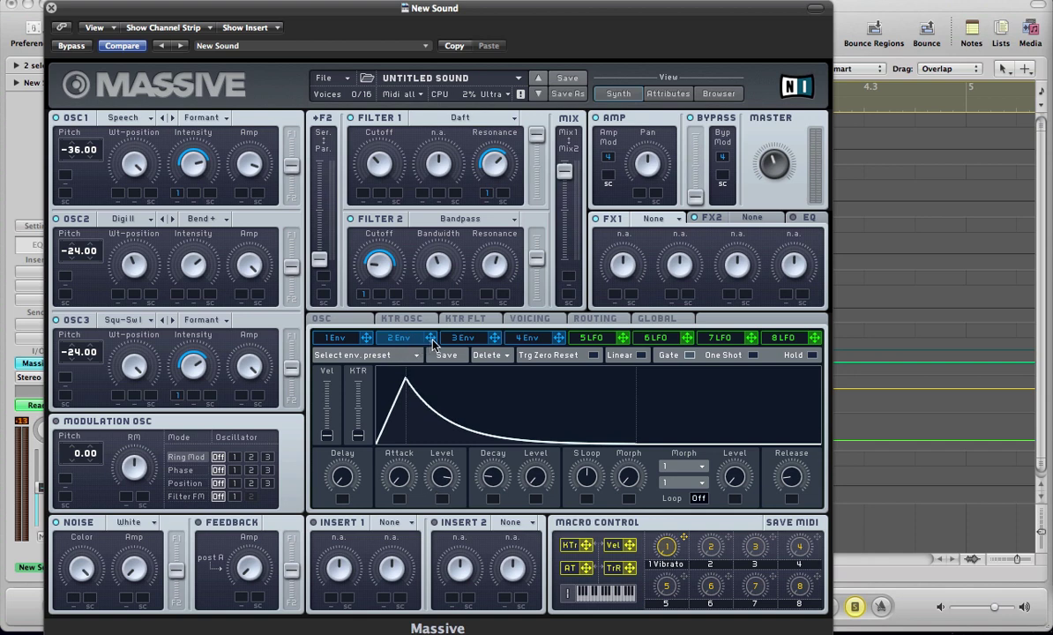
# - Assign envelope 2 to modulate the pitch of all three oscillators by 12.00 and fine-tune its attack level
pyautogui.moveTo(432, 344); pyautogui.dragTo(65, 176)
pyautogui.moveTo(84, 180); pyautogui.dragTo(83, 164)
pyautogui.moveTo(431, 338); pyautogui.dragTo(79, 262)
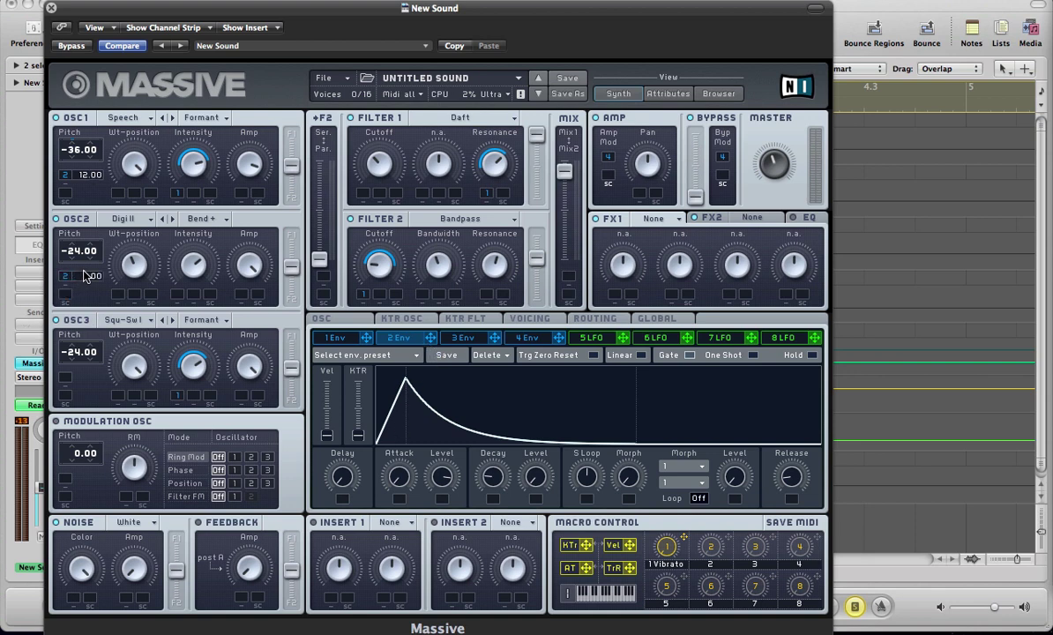
pyautogui.moveTo(430, 340); pyautogui.dragTo(90, 353)
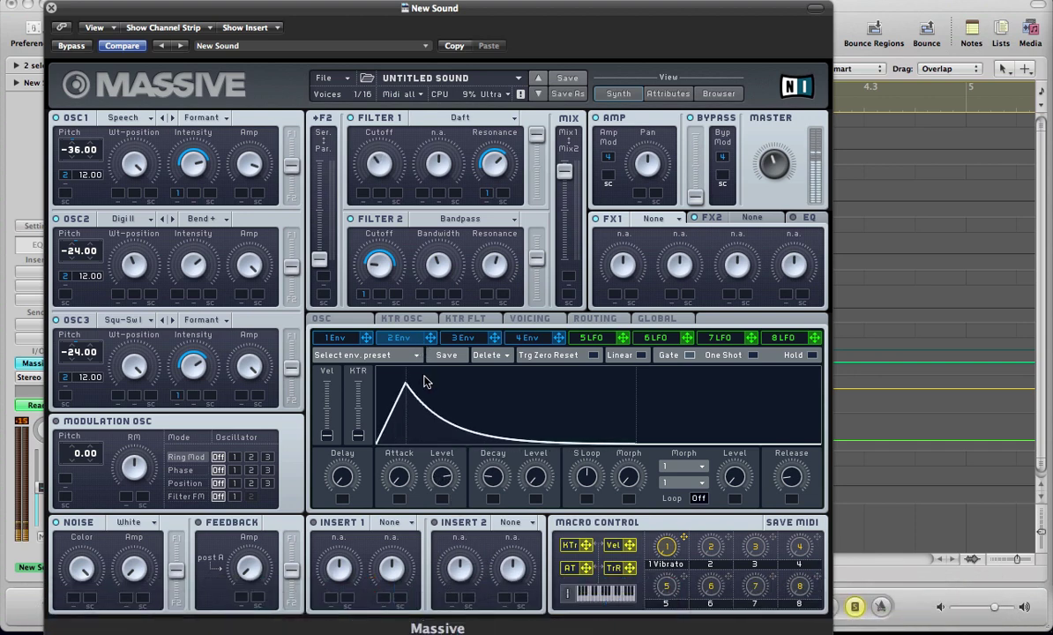
pyautogui.moveTo(438, 476); pyautogui.dragTo(441, 474)
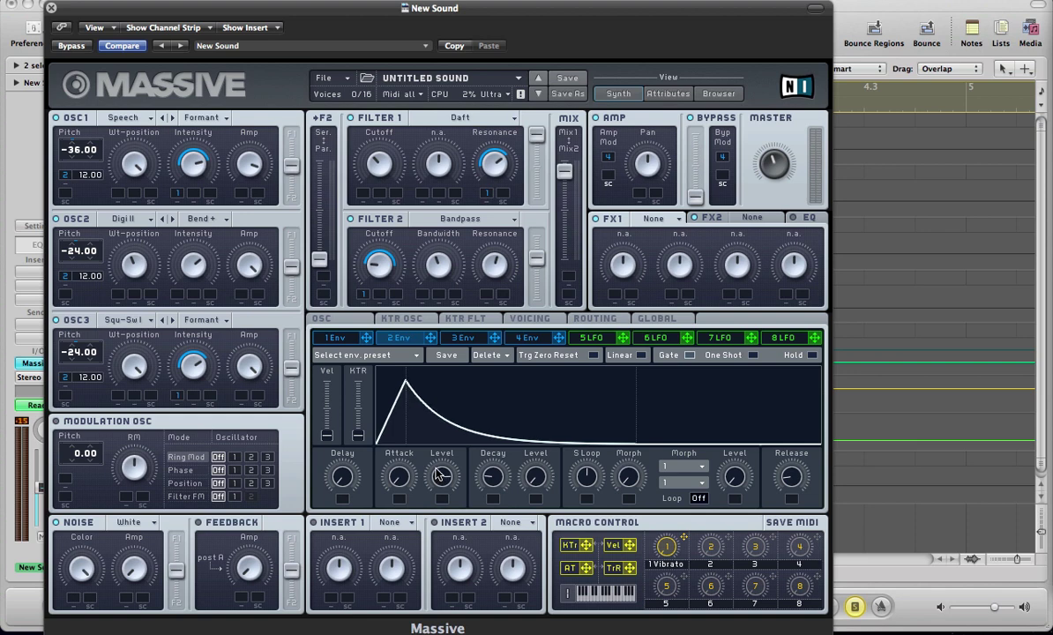
# - Load Sample & Hold into Insert 1 with Dry/Wet fully up and the pitch set above halfway
pyautogui.click(455, 341)
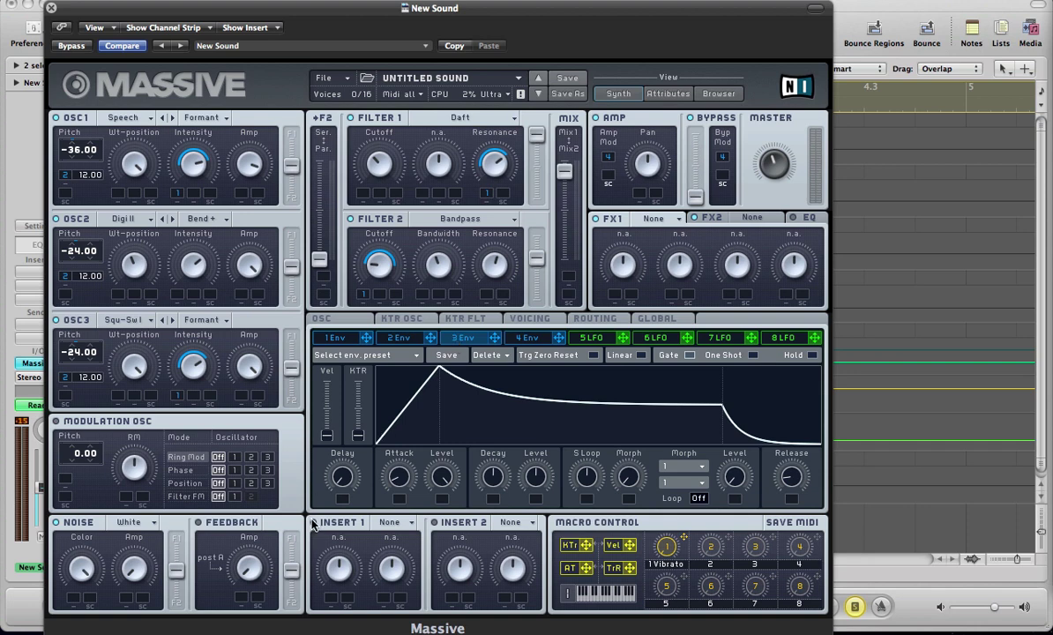
pyautogui.click(380, 533)
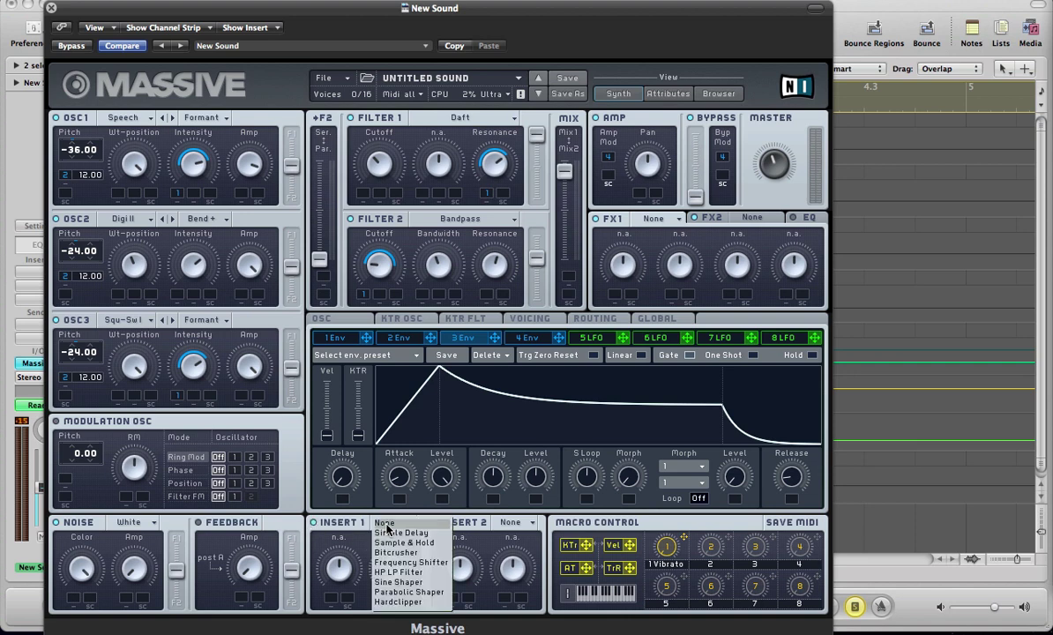
pyautogui.click(393, 550)
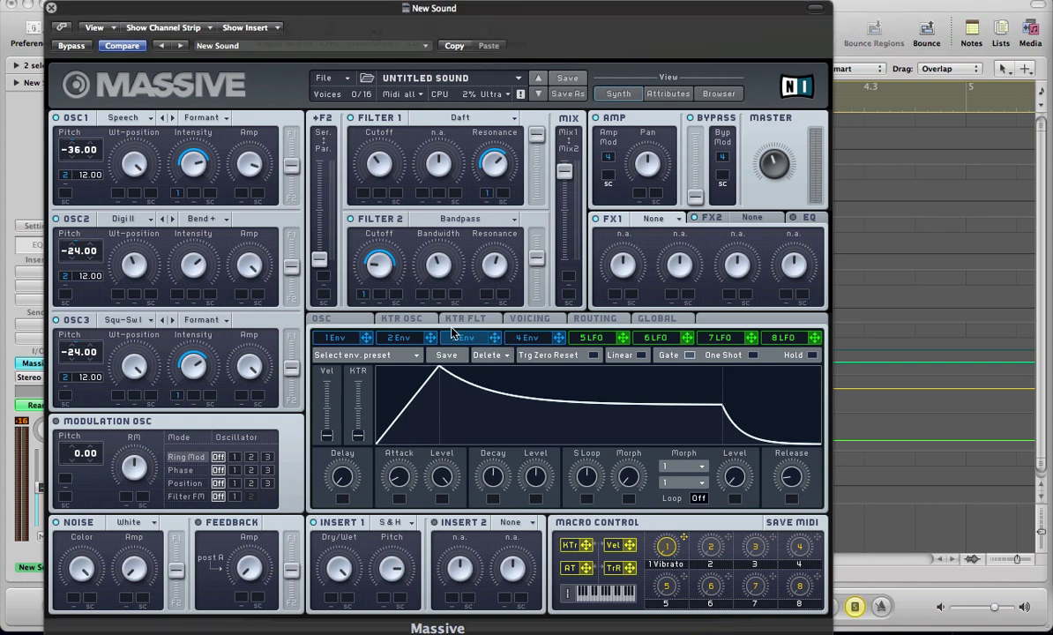
# - Copy the settings of envelope 1 and paste them into envelope 3
pyautogui.click(344, 340)
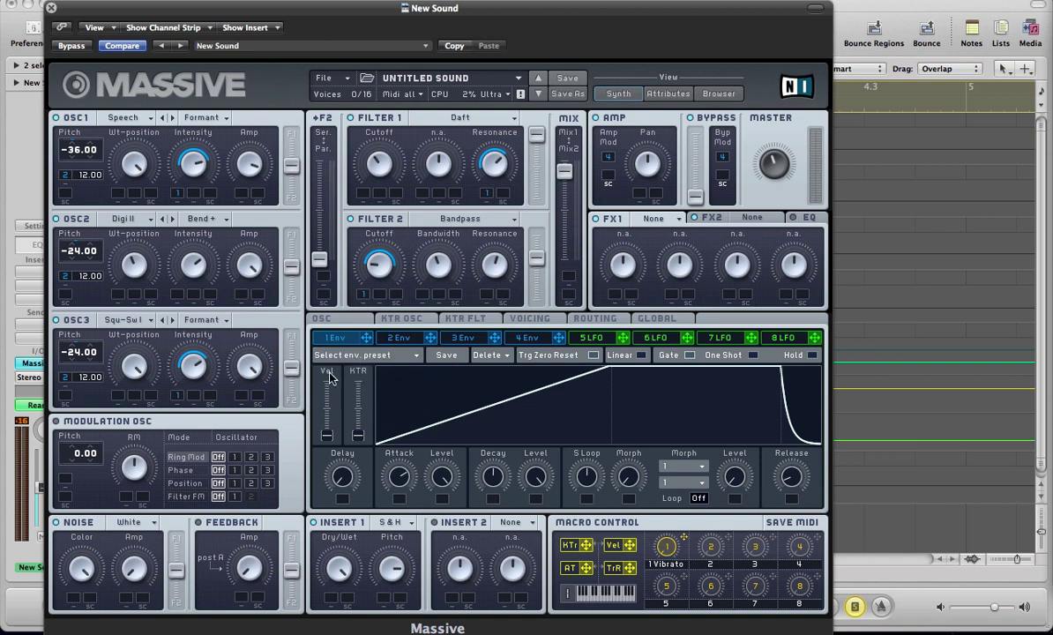
pyautogui.click(463, 338)
pyautogui.click(334, 354)
pyautogui.click(338, 390)
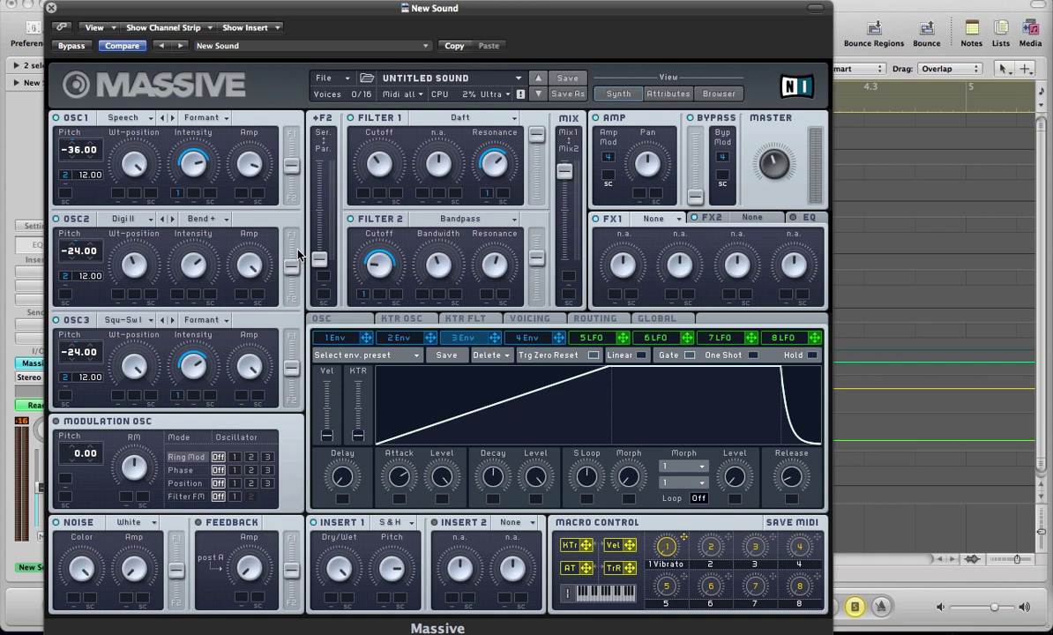
pyautogui.click(320, 354)
pyautogui.moveTo(346, 360)
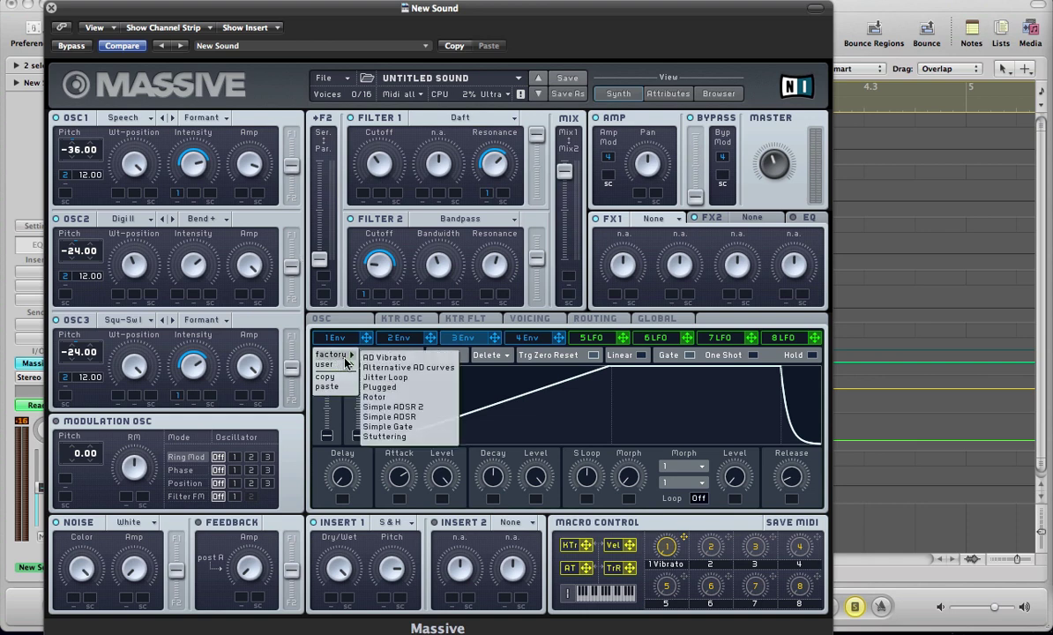
pyautogui.click(477, 337)
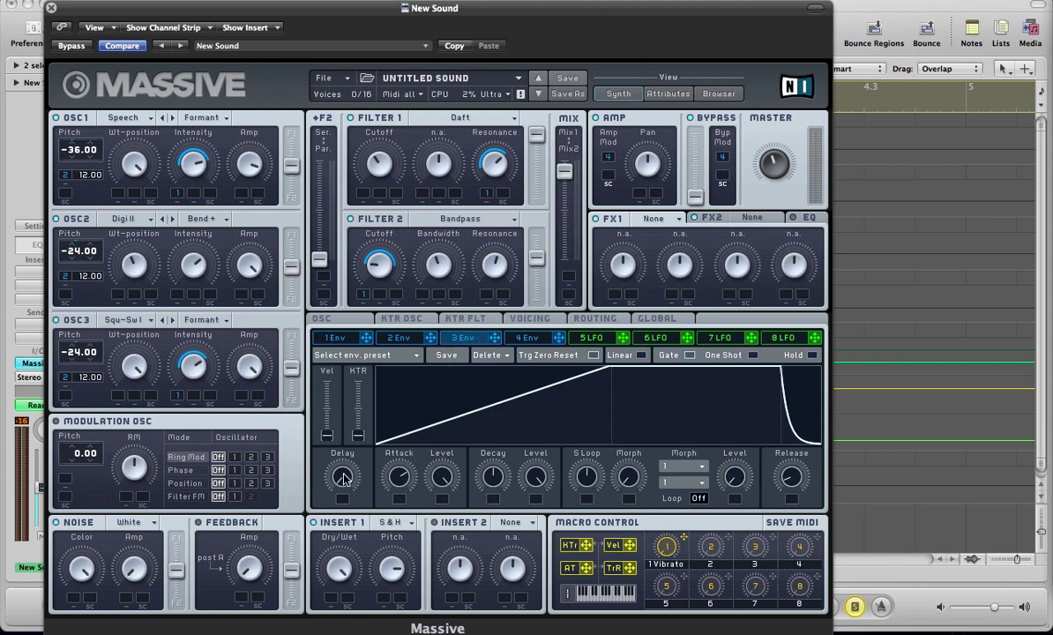
# - Give envelope 3 a short delay and a longer attack, and assign it to modulate Insert 1's pitch
pyautogui.moveTo(343, 477); pyautogui.dragTo(346, 458)
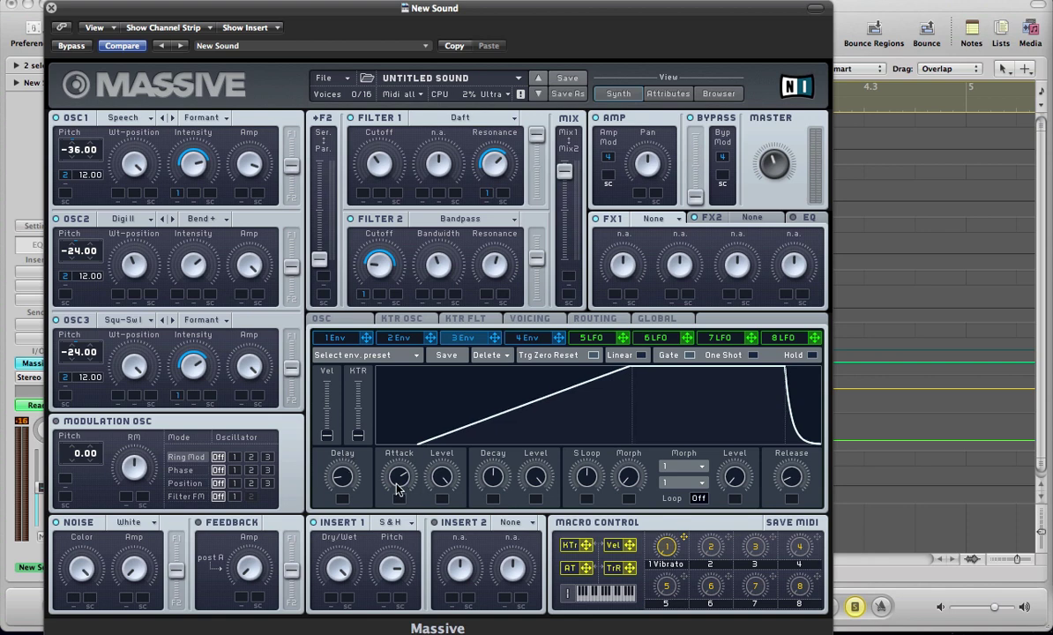
pyautogui.moveTo(399, 474); pyautogui.dragTo(383, 438)
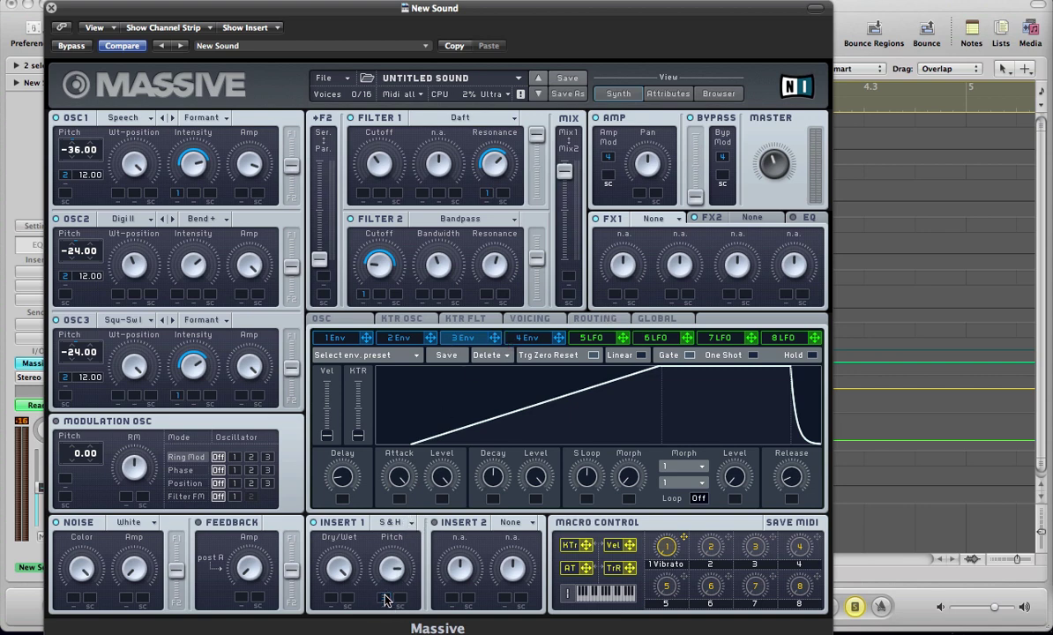
pyautogui.moveTo(385, 600); pyautogui.dragTo(384, 624)
pyautogui.moveTo(381, 598); pyautogui.dragTo(381, 624)
# - Set the modulation oscillator, at pitch -24.00, to modulate the phase of oscillator 2 with the Phase amount slightly below center
pyautogui.click(182, 471)
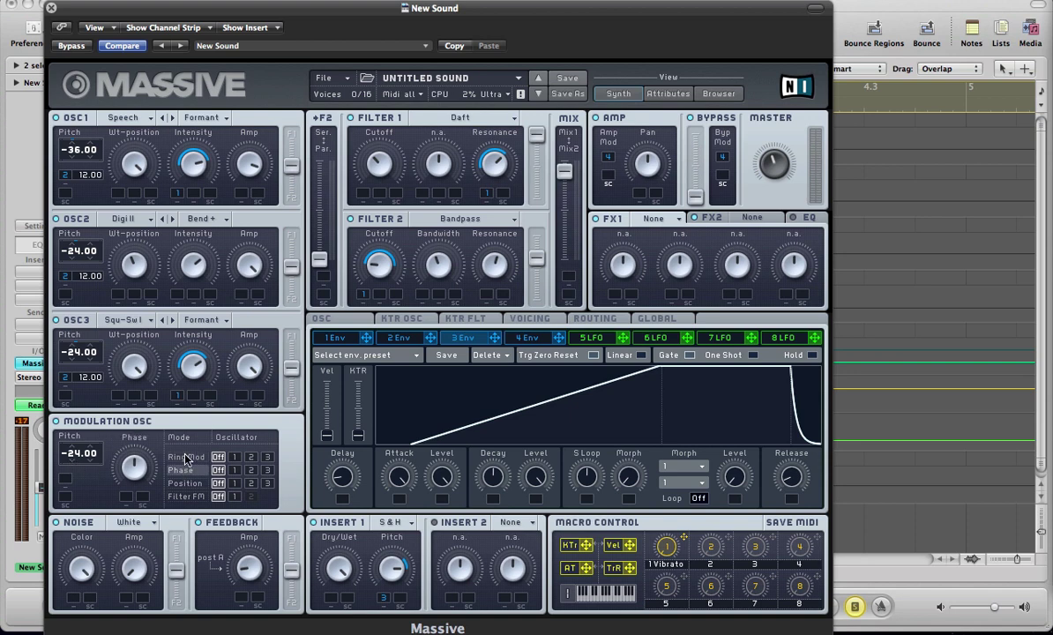
pyautogui.click(183, 457)
pyautogui.click(182, 470)
pyautogui.click(187, 483)
pyautogui.click(184, 457)
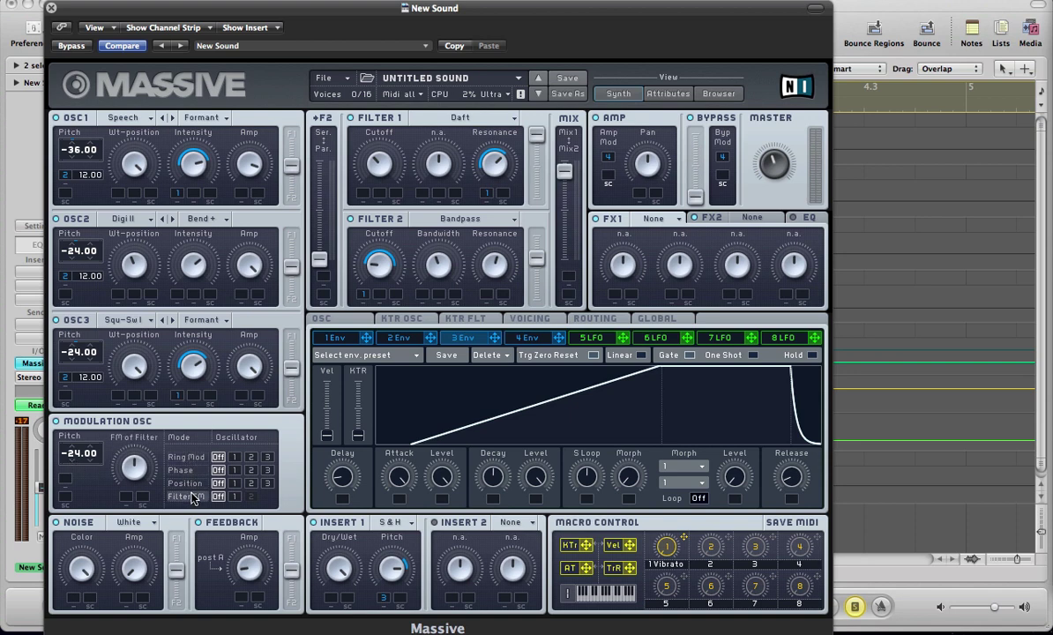
pyautogui.click(184, 471)
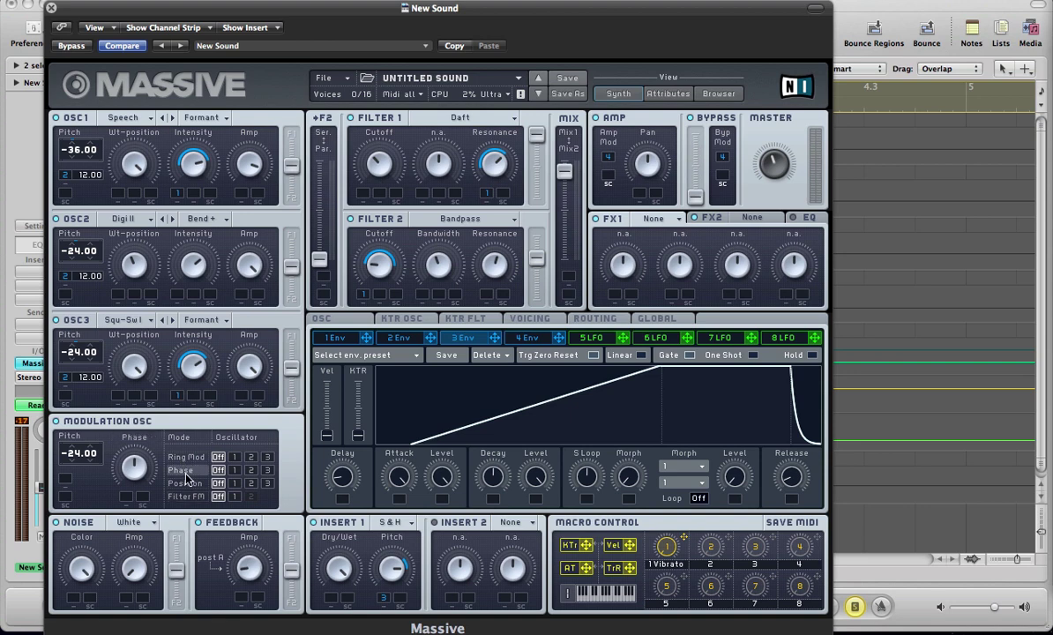
pyautogui.click(251, 470)
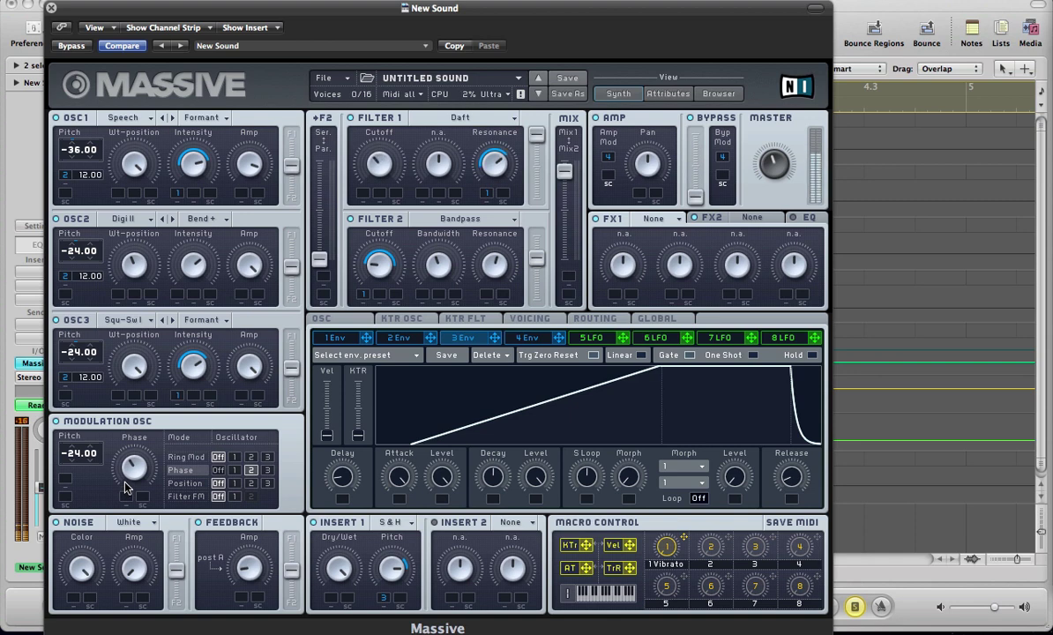
# - Shape envelope 4 with a shorter attack, a slightly reduced decay level and a slightly longer release
pyautogui.click(521, 340)
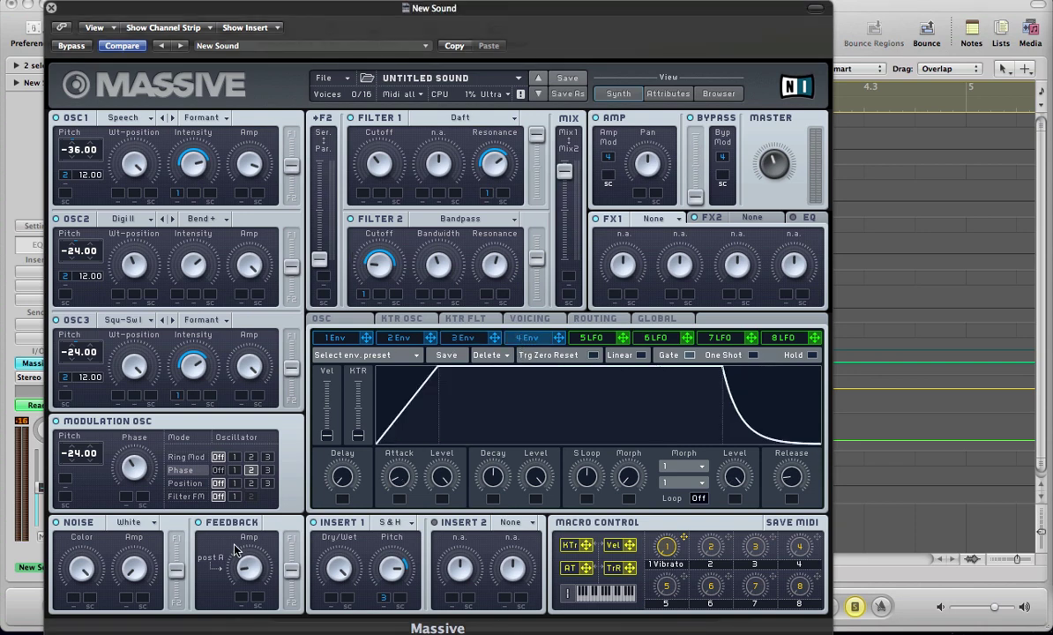
pyautogui.moveTo(399, 477); pyautogui.dragTo(399, 501)
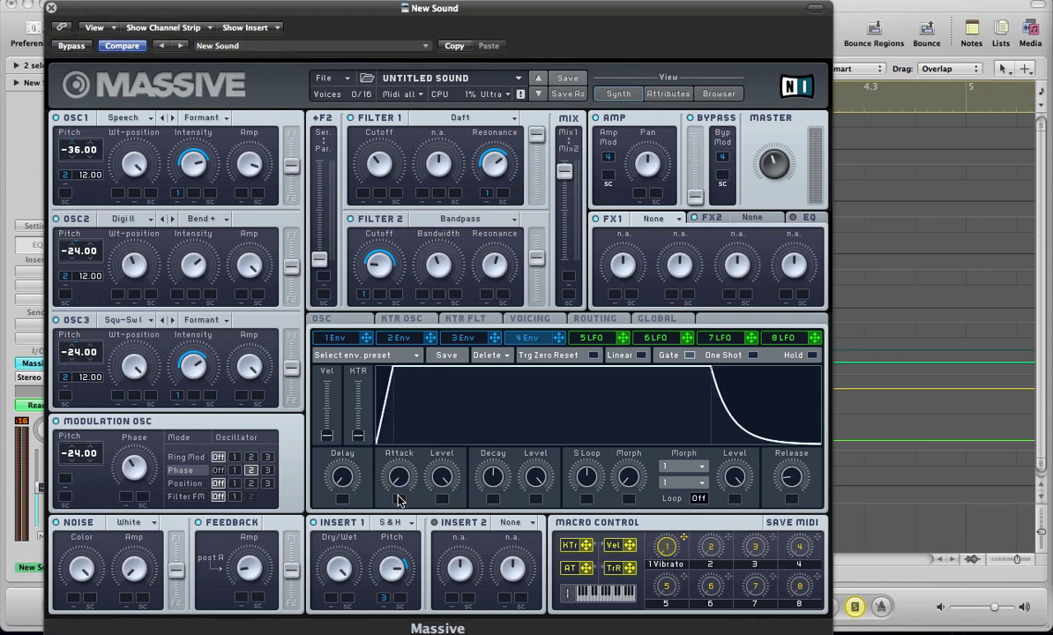
pyautogui.moveTo(495, 460); pyautogui.dragTo(529, 502)
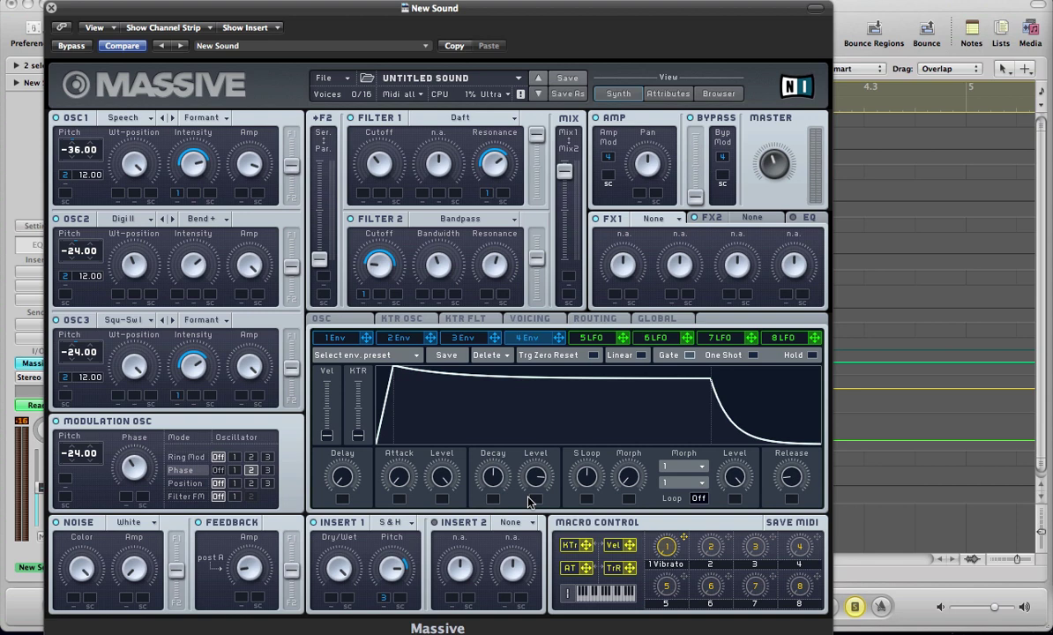
pyautogui.moveTo(791, 472); pyautogui.dragTo(791, 477)
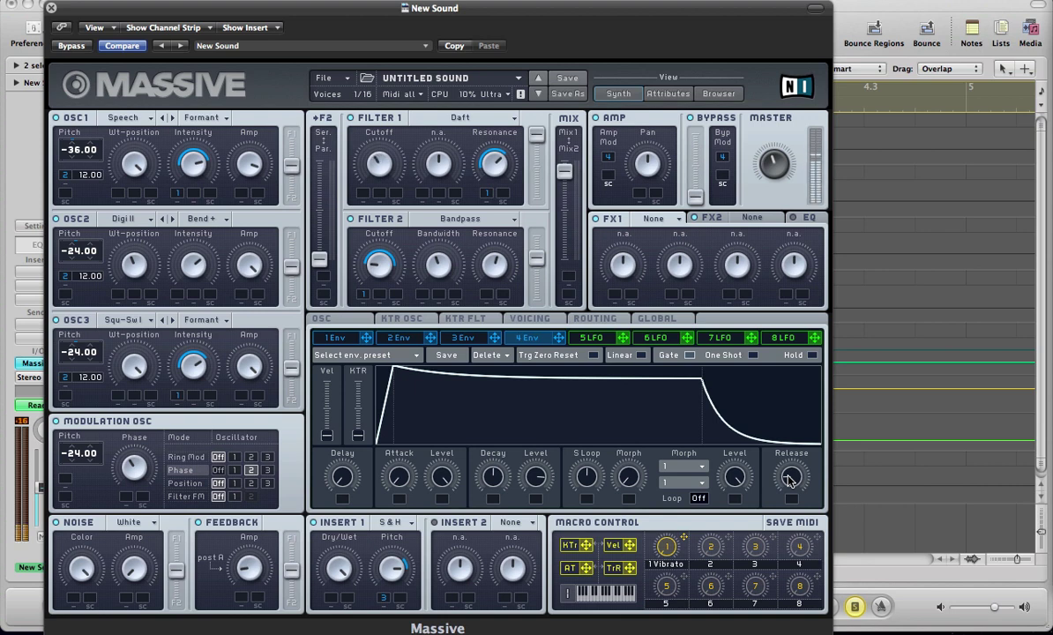
# - Assign LFO 5 to modulate filter 1's cutoff and set its curve crossfade fully to the sine wave
pyautogui.click(589, 338)
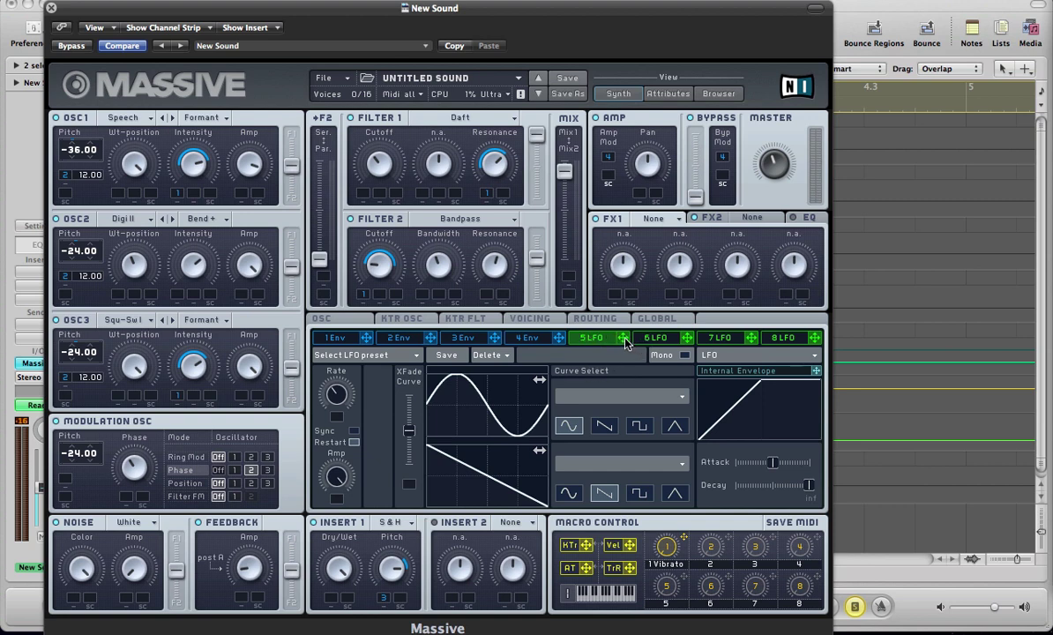
pyautogui.moveTo(623, 338); pyautogui.dragTo(348, 216)
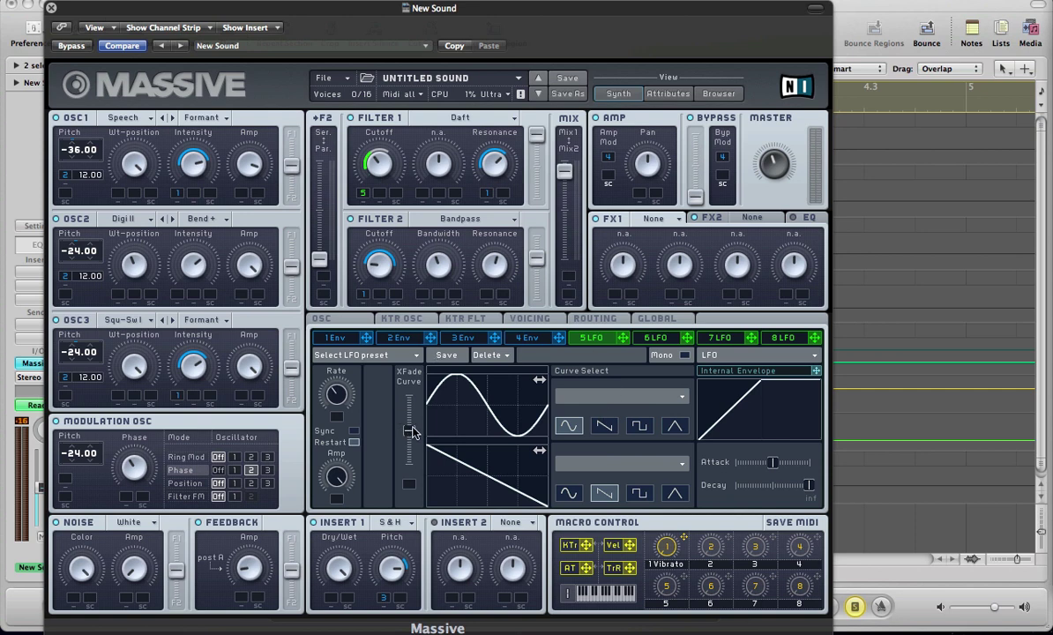
pyautogui.moveTo(412, 432); pyautogui.dragTo(412, 369)
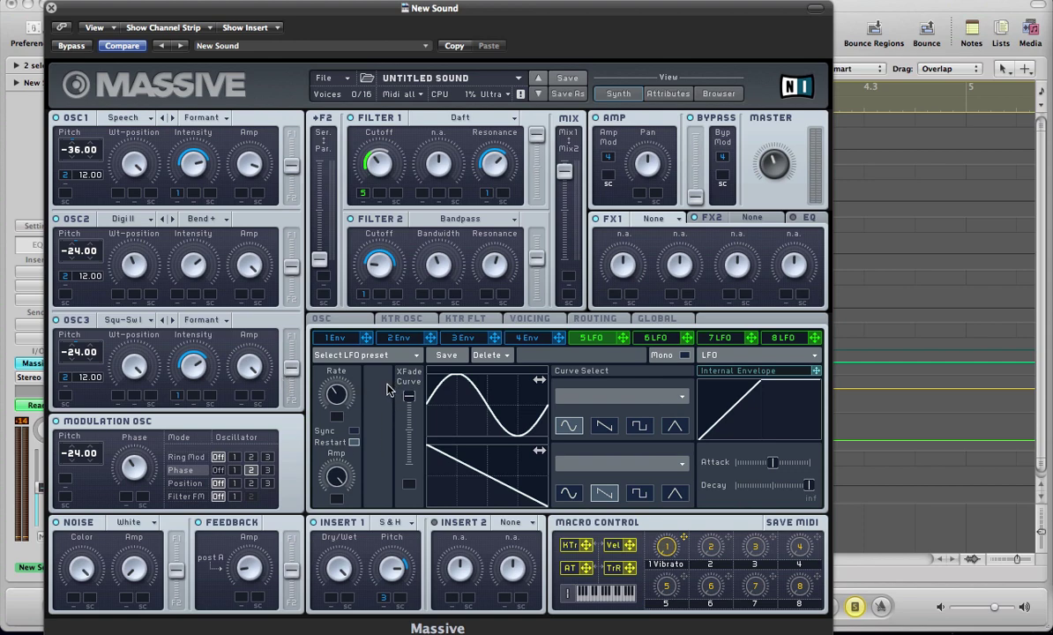
# - Switch to the Logic arrangement, examine the New Sound track's filter 1 cutoff, resonance and modulator 5 rate automation, and play it back
pyautogui.press('super+w')
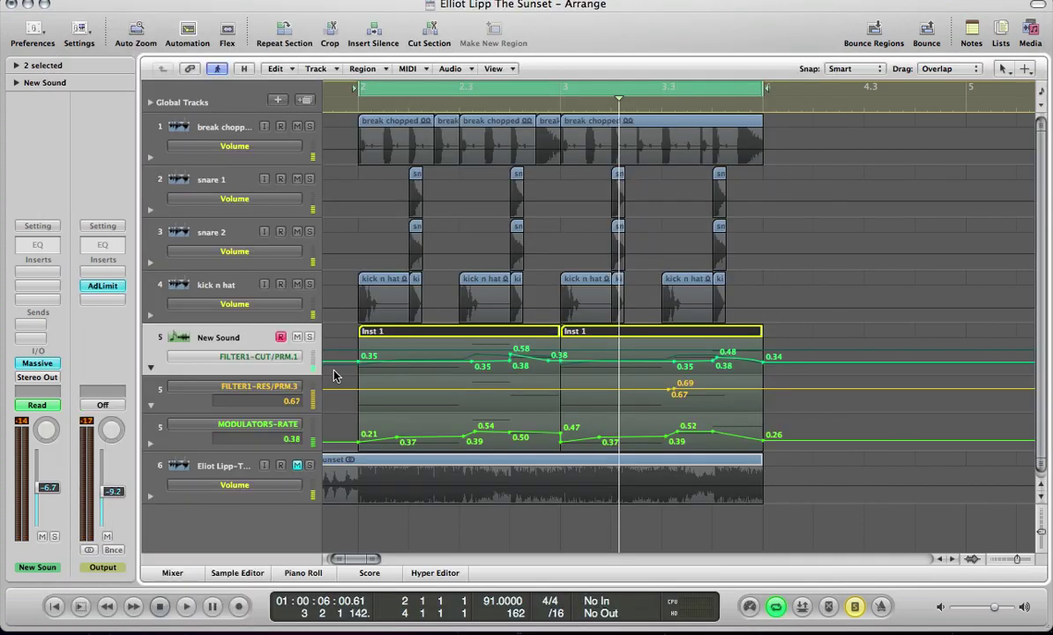
pyautogui.press('super+Down')
pyautogui.press('super+Down')
pyautogui.press('super+Down')
pyautogui.press('super+Down')
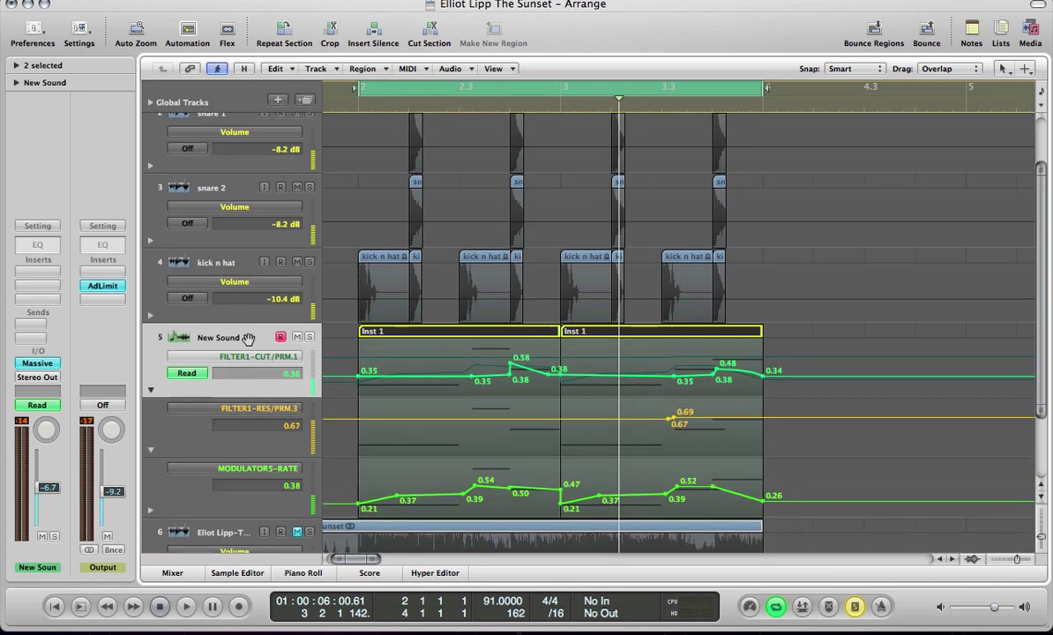
pyautogui.scroll(-3, 324, 426)
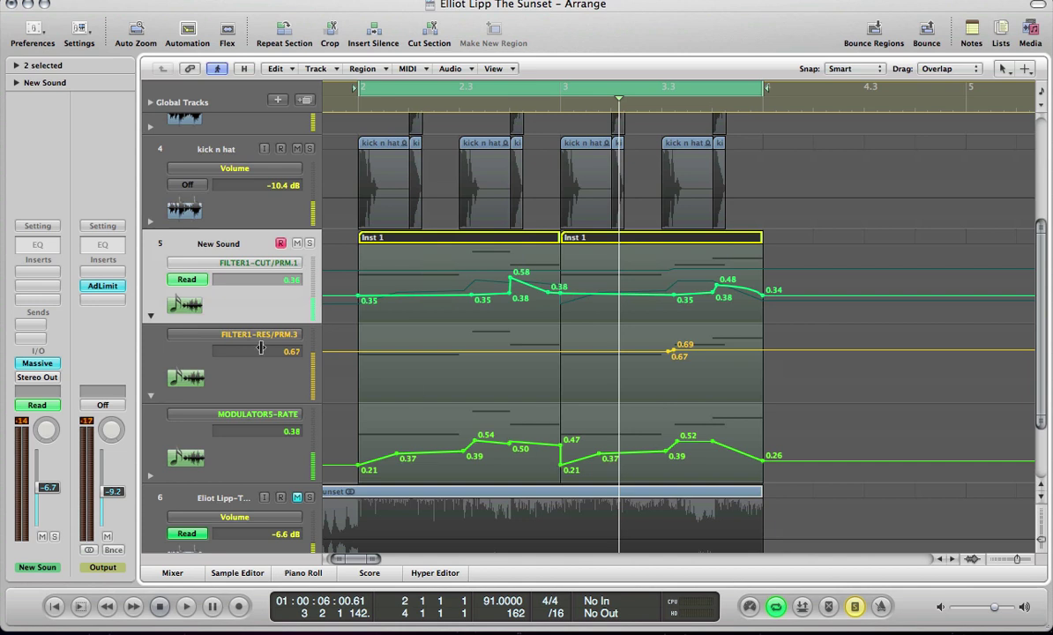
pyautogui.press('space')
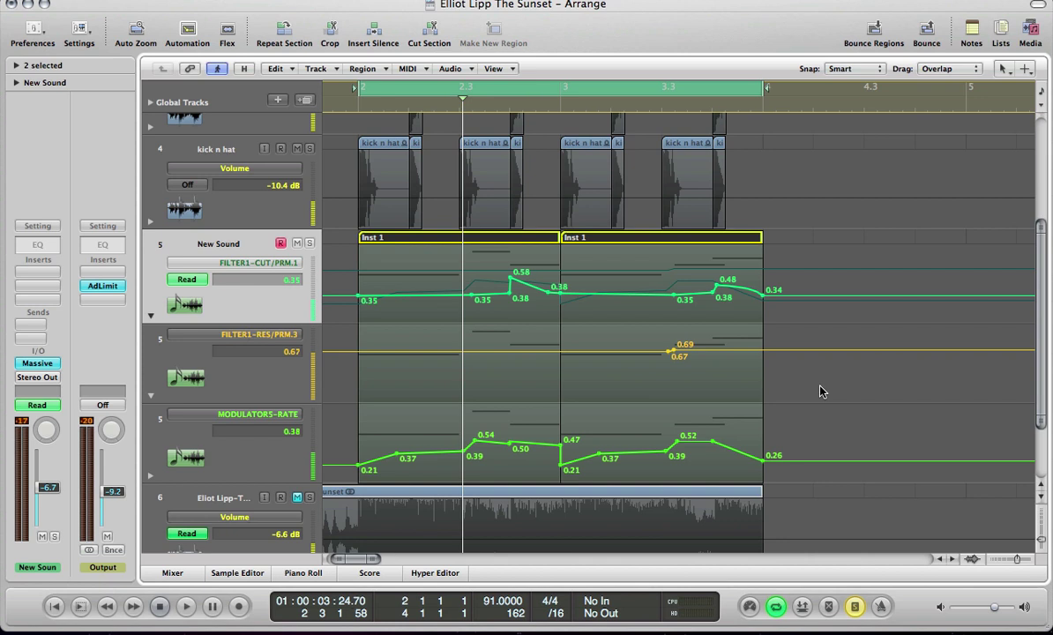
pyautogui.press('space')
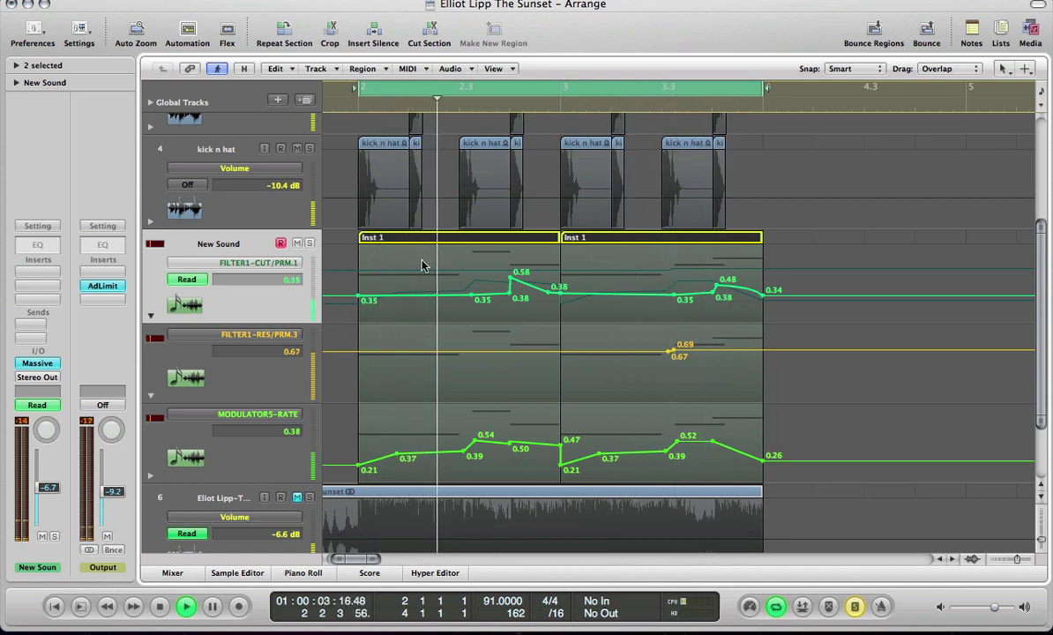
# - Return to Massive and set the voicing to Monophon with 2 unisono voices and pan position spread on, slightly past Mono
pyautogui.press('v')
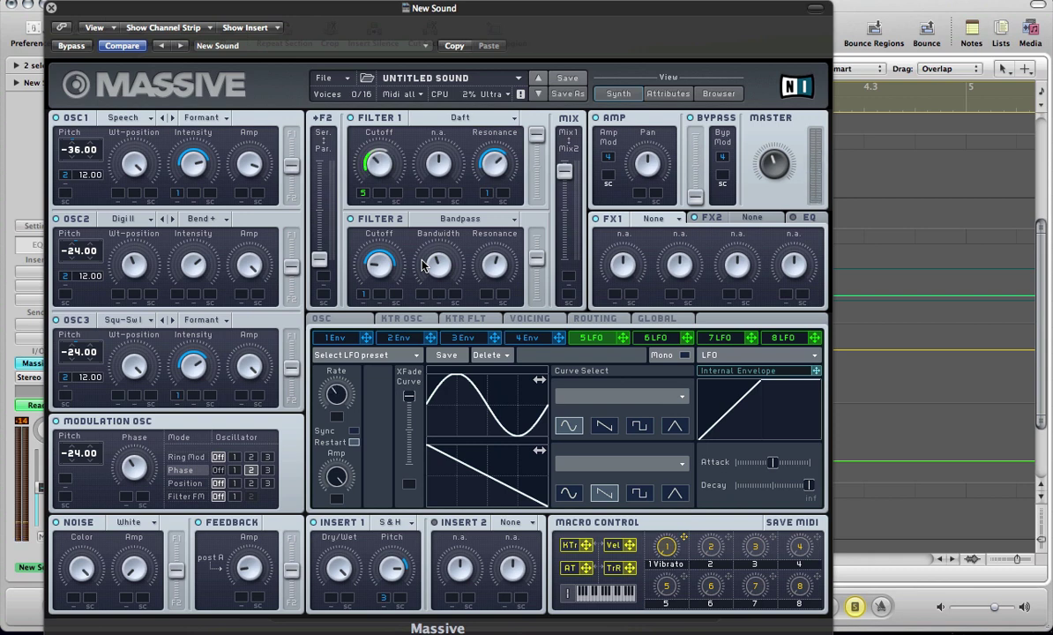
pyautogui.click(525, 319)
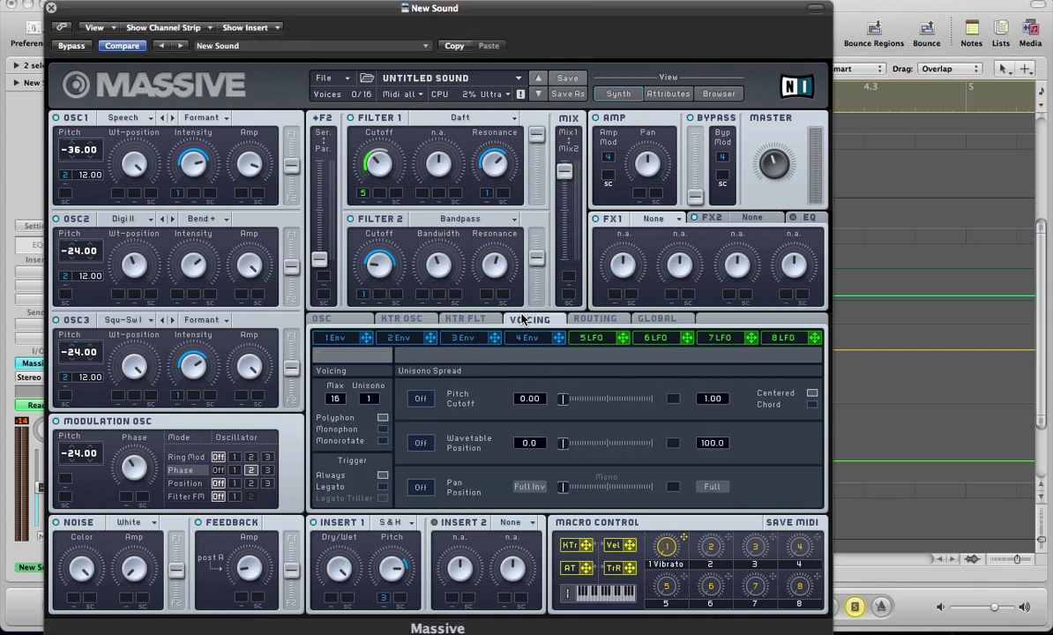
pyautogui.click(381, 430)
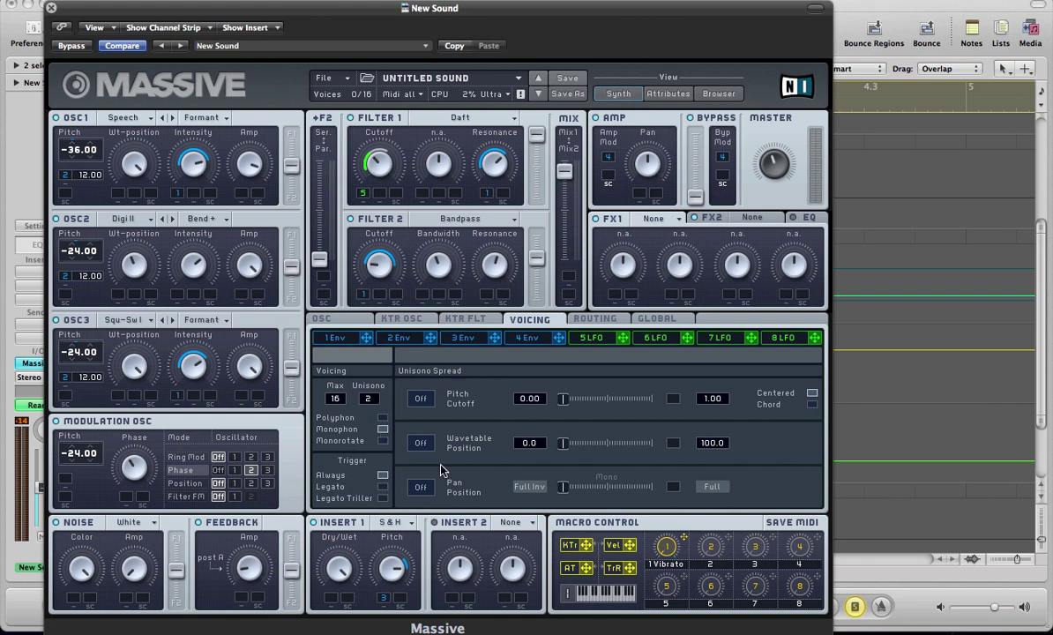
pyautogui.click(415, 491)
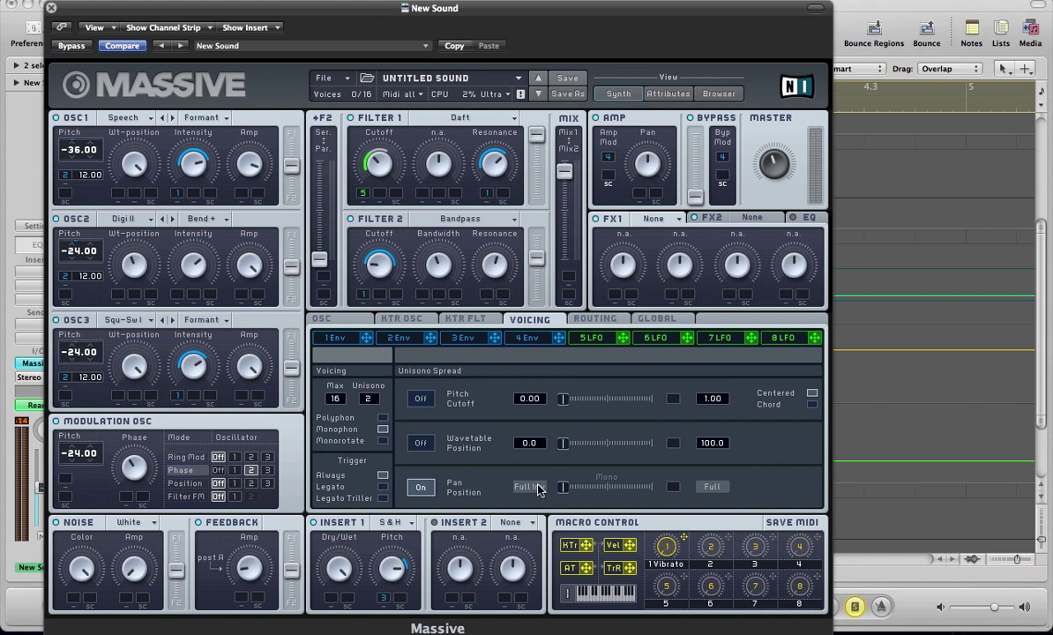
pyautogui.moveTo(569, 490); pyautogui.dragTo(640, 498)
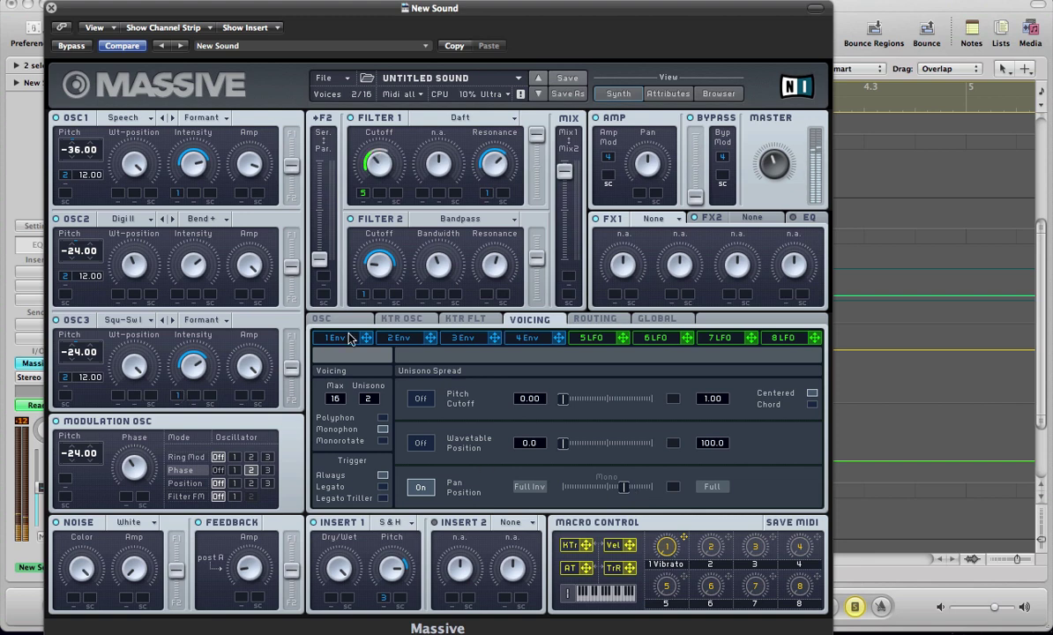
pyautogui.click(321, 319)
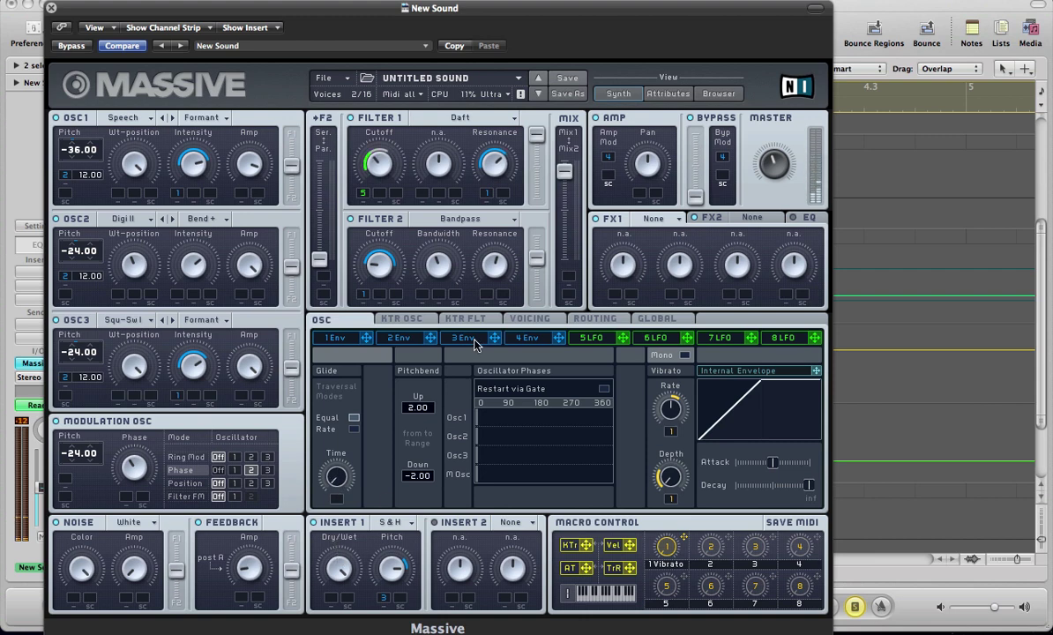
pyautogui.click(528, 318)
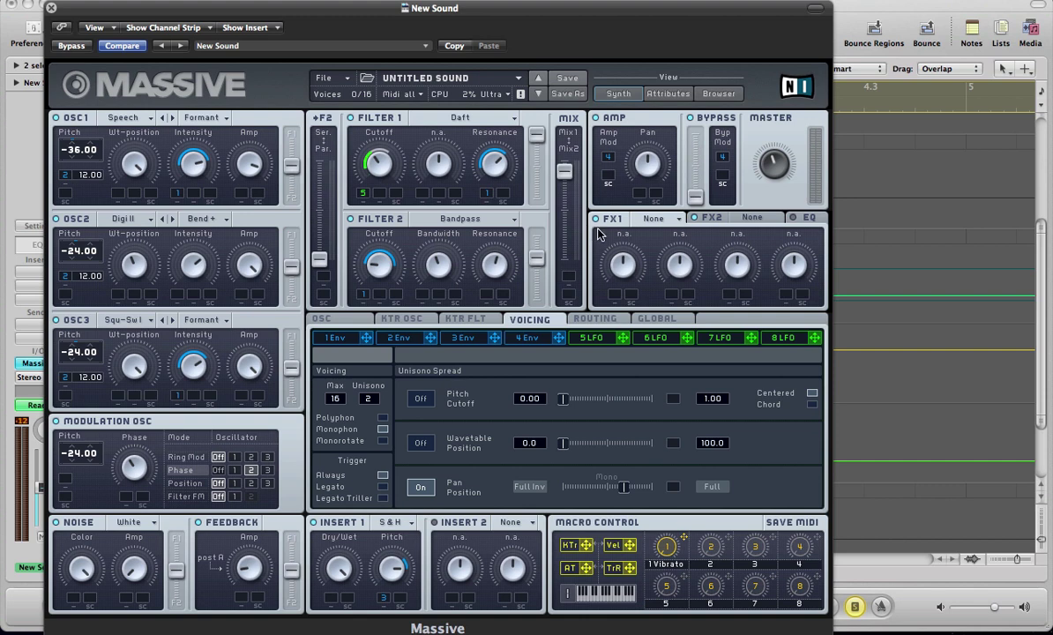
# - Load Brauner Tube into FX1 and turn down its dry/wet mix and drive
pyautogui.click(658, 219)
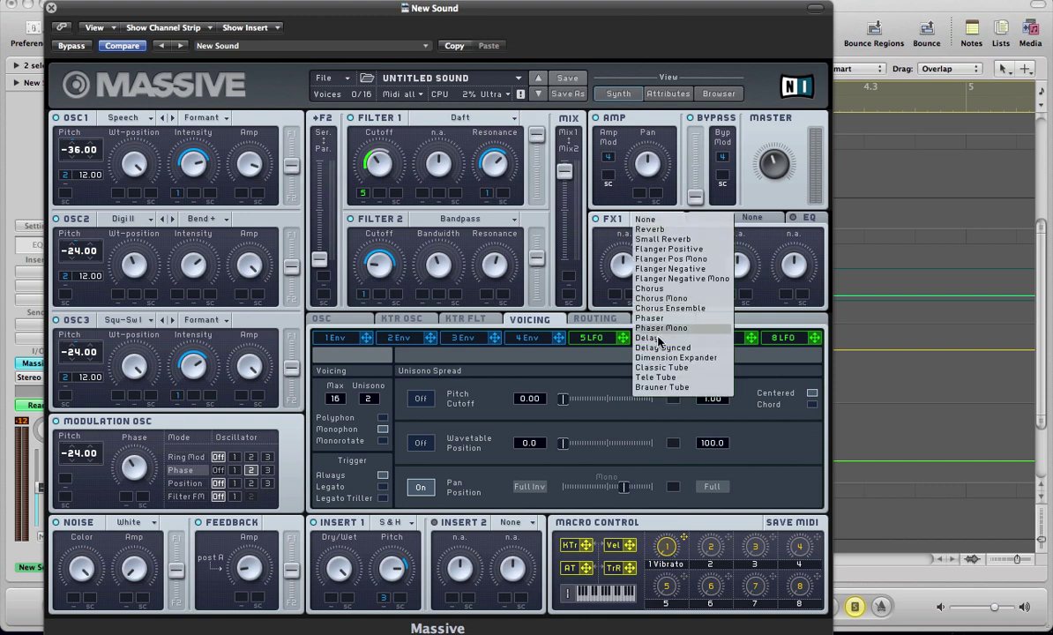
pyautogui.click(664, 391)
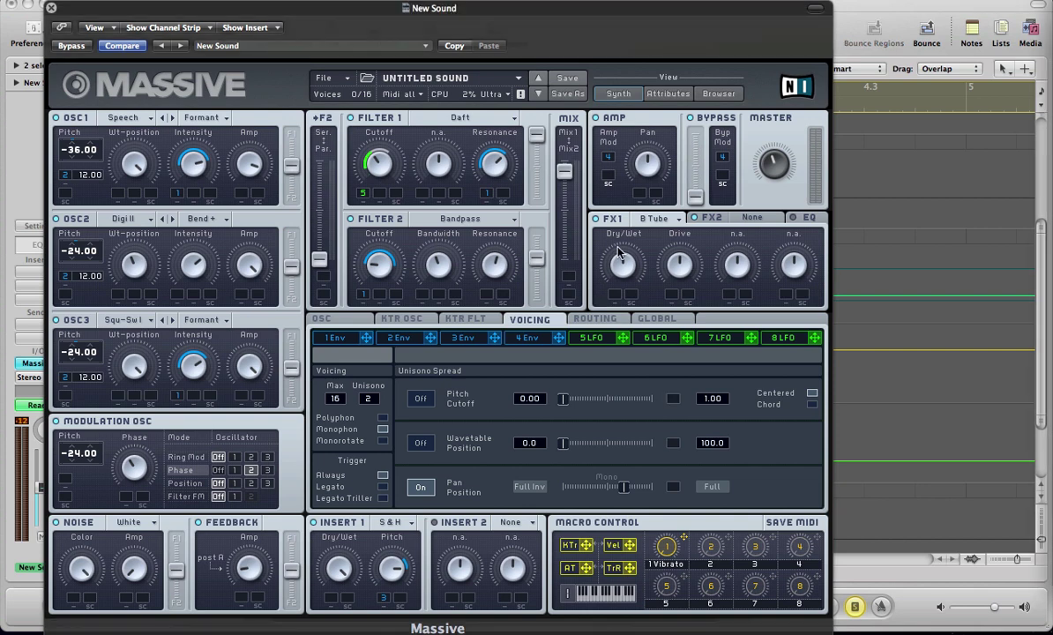
pyautogui.moveTo(620, 259); pyautogui.dragTo(616, 281)
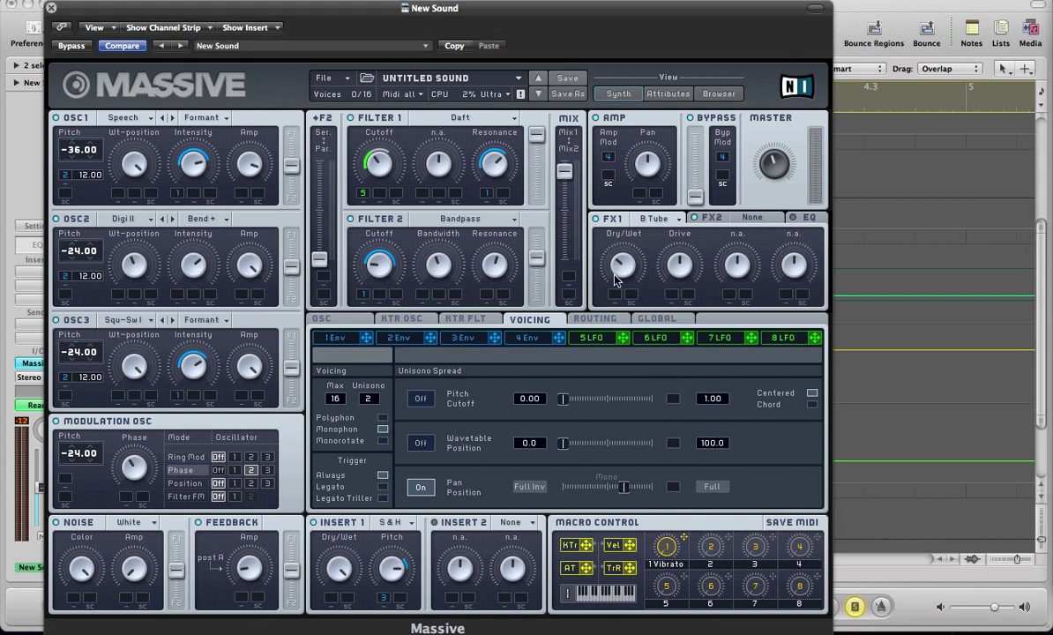
pyautogui.moveTo(679, 281); pyautogui.dragTo(678, 344)
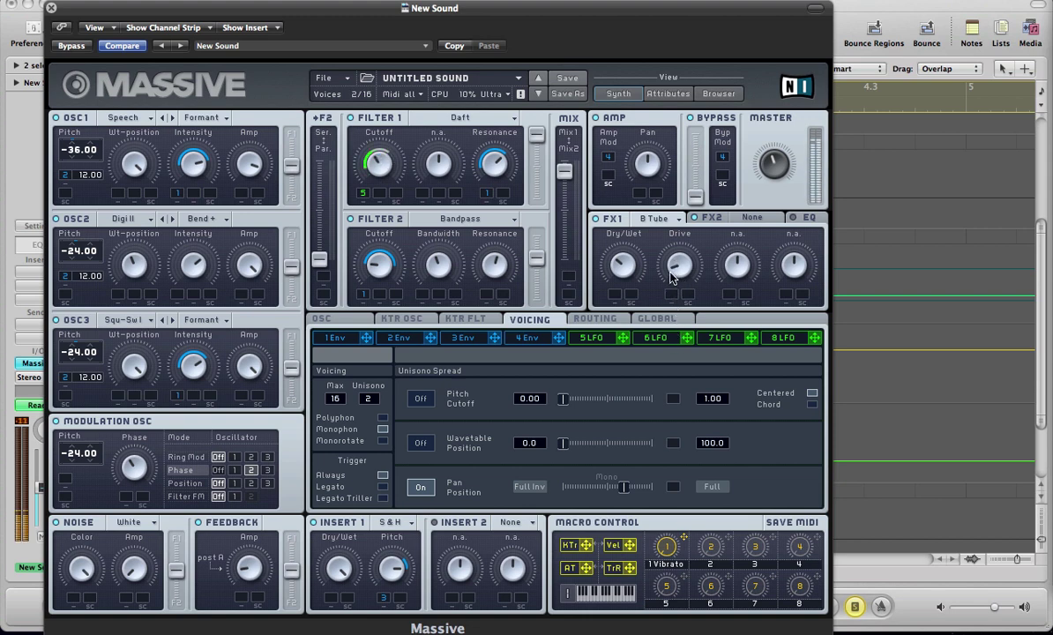
# - Load Chorus into FX2 and adjust its dry/wet amount
pyautogui.click(745, 217)
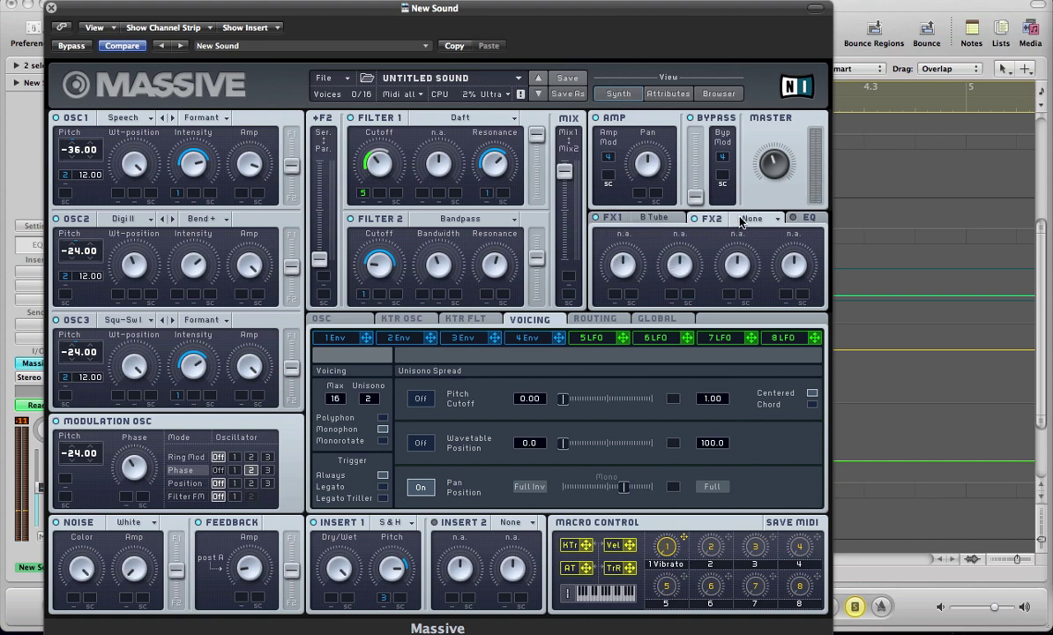
pyautogui.click(743, 288)
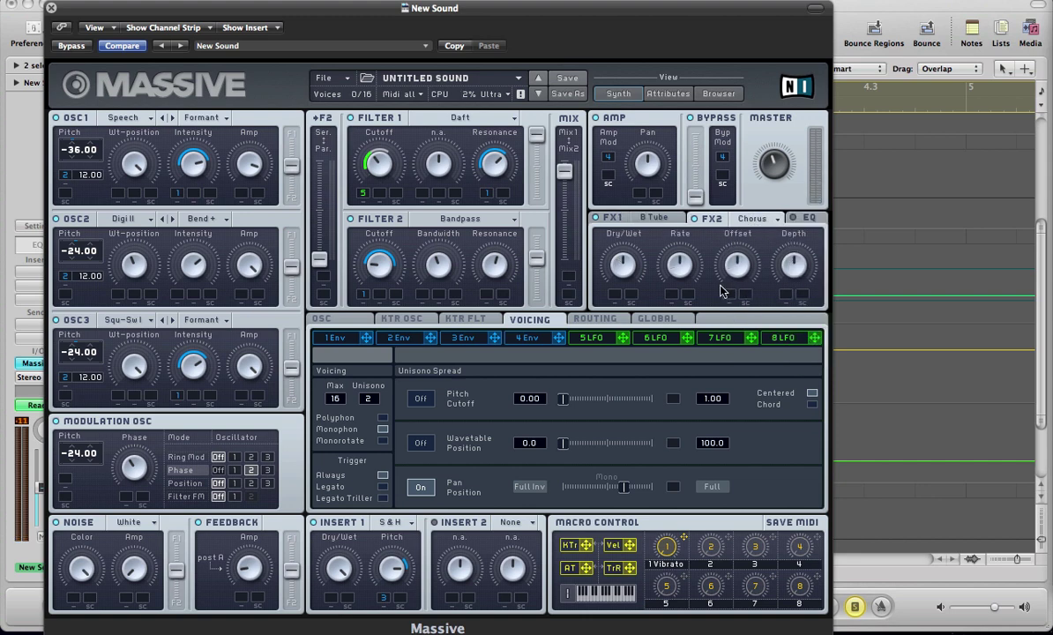
pyautogui.moveTo(620, 276); pyautogui.dragTo(569, 216)
pyautogui.moveTo(623, 271); pyautogui.dragTo(623, 329)
pyautogui.moveTo(627, 274); pyautogui.dragTo(623, 270)
# - Raise the EQ boost slightly, adjust the EQ frequency, and close the Massive window
pyautogui.click(812, 219)
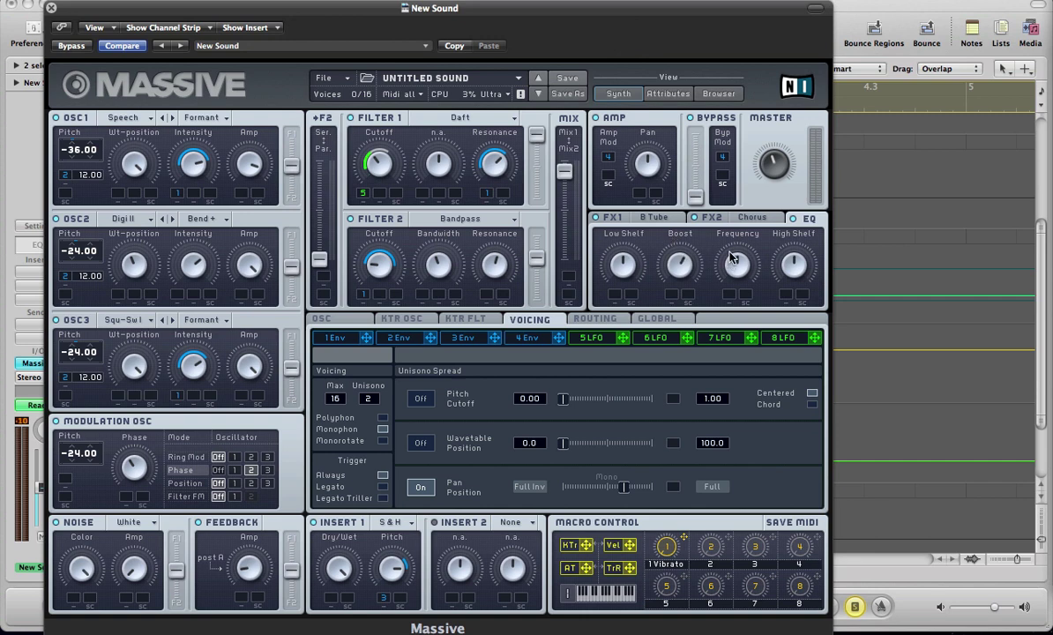
pyautogui.moveTo(732, 258); pyautogui.dragTo(726, 222)
pyautogui.press('super+w')
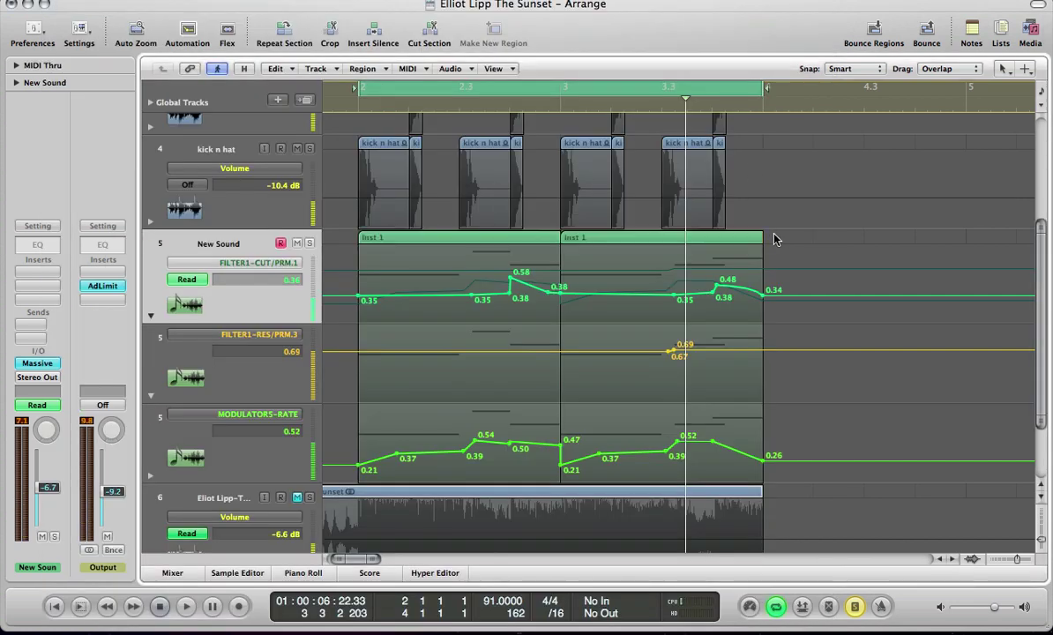
# - Glue the two Inst 1 regions on the New Sound track into a single region
pyautogui.press('Escape')
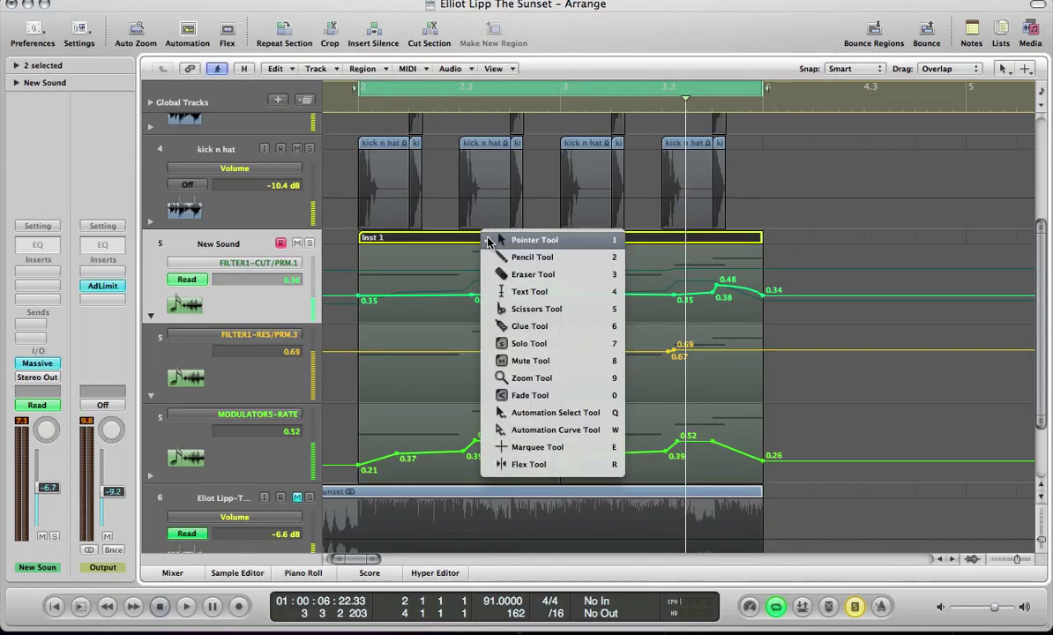
pyautogui.press('6')
pyautogui.click(487, 241)
pyautogui.press('Escape')
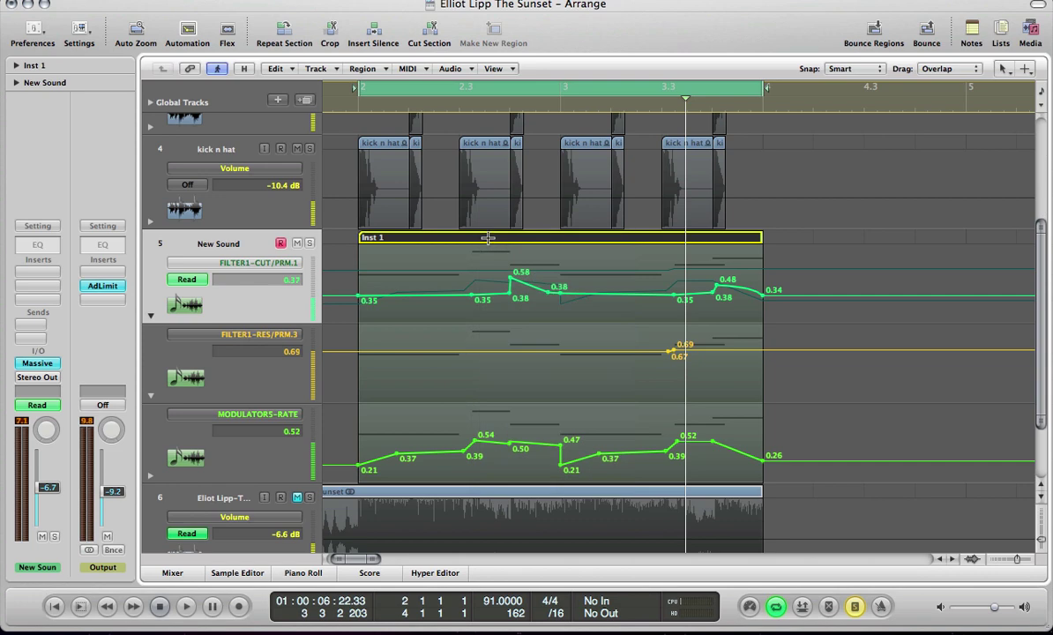
# - View the glued Inst 1 region's notes in the Piano Roll during playback, and return to the arrangement
pyautogui.doubleClick(467, 252)
pyautogui.press('space')
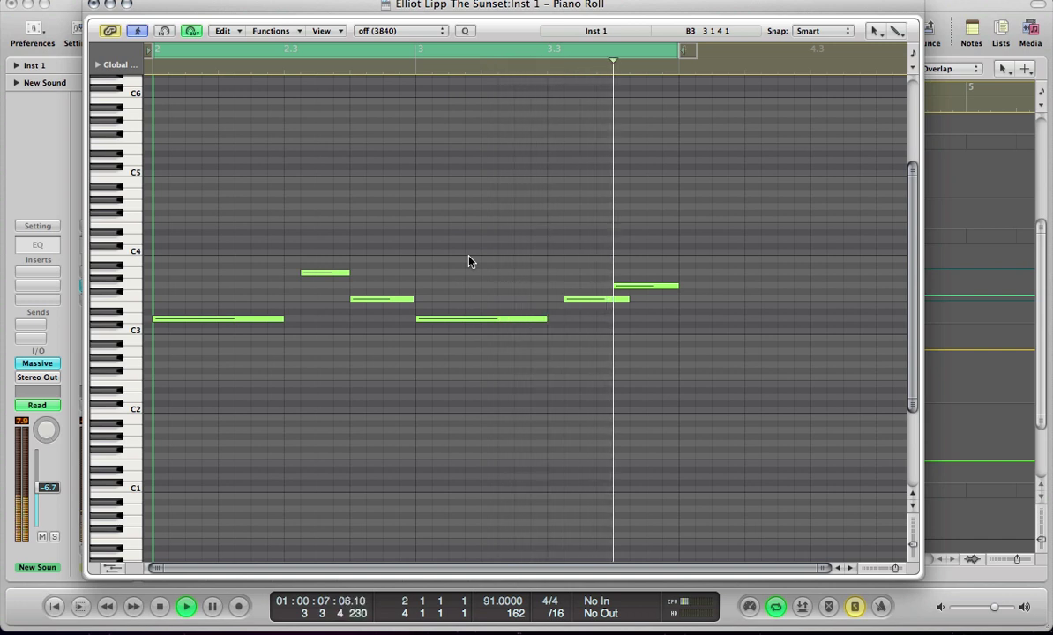
pyautogui.press('space')
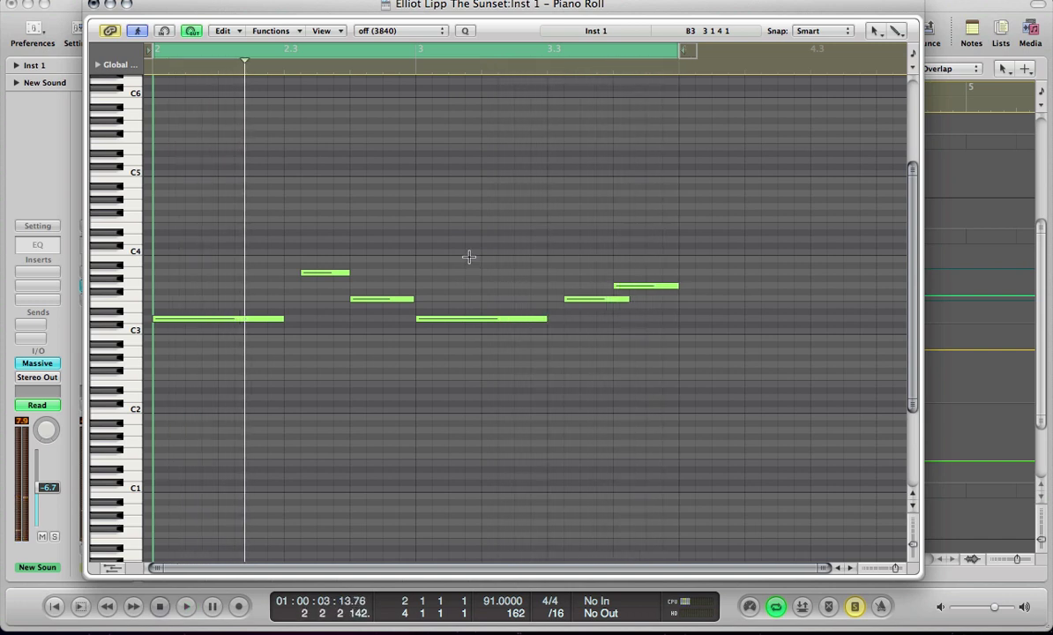
pyautogui.press('super+w')
# - Hide the track automation, select all the drum and New Sound regions, and play back the loop
pyautogui.hotkey('ctrl', 'Up')
pyautogui.hotkey('ctrl', 'Up')
pyautogui.hotkey('ctrl', 'Up')
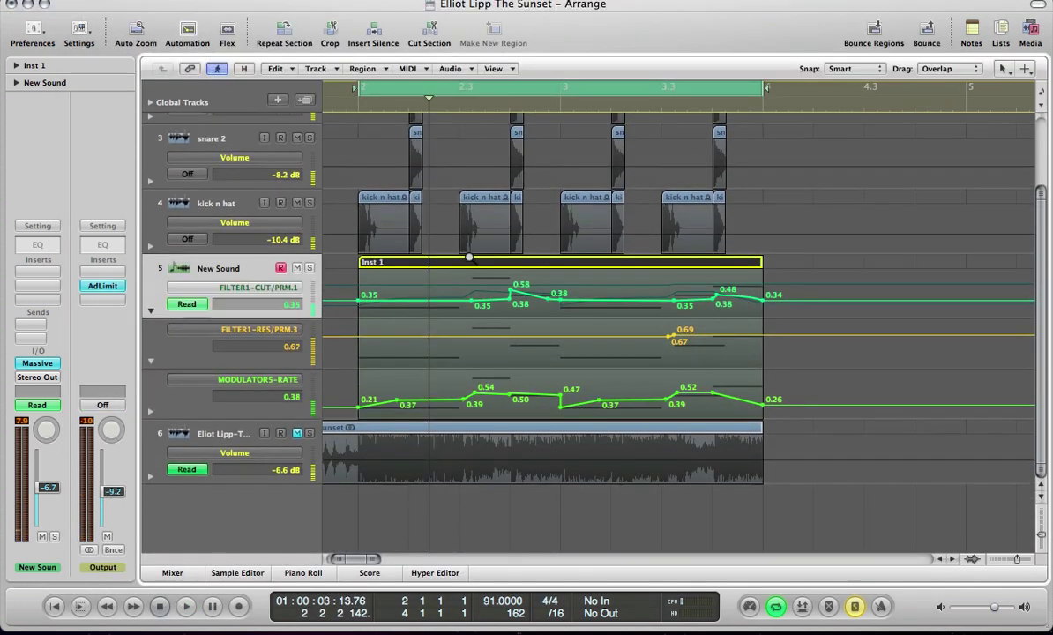
pyautogui.press('a')
pyautogui.click(816, 277)
pyautogui.press('super+a')
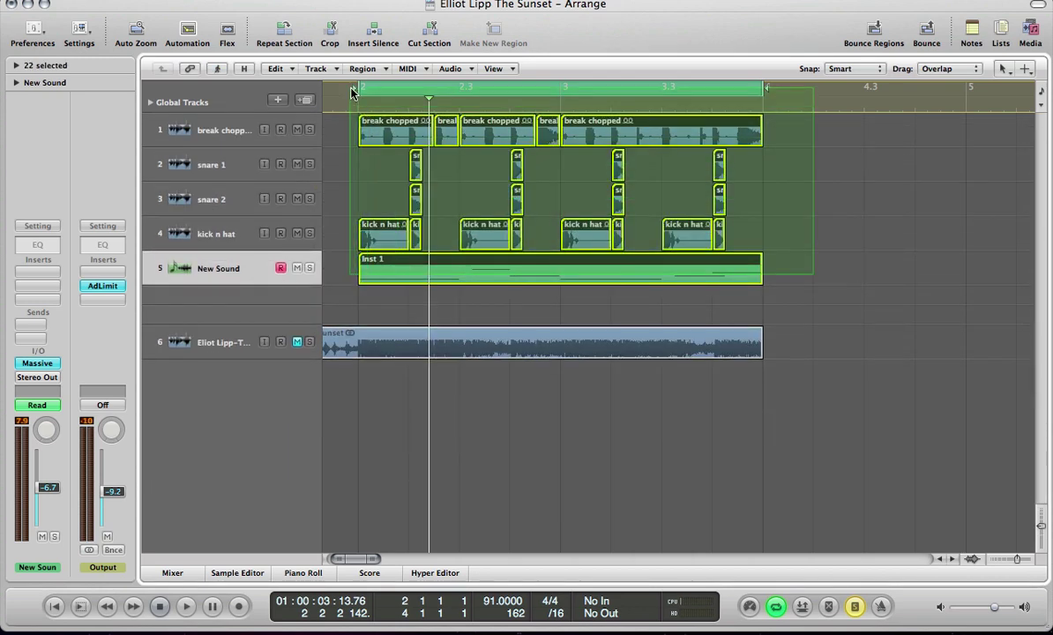
pyautogui.press('space')
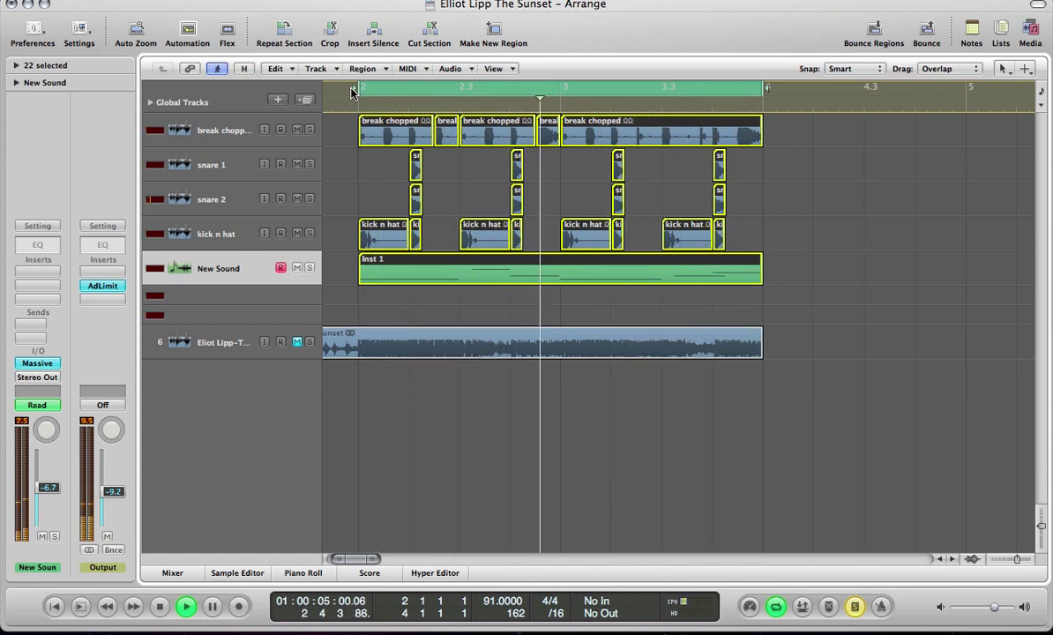
pyautogui.click(351, 92)
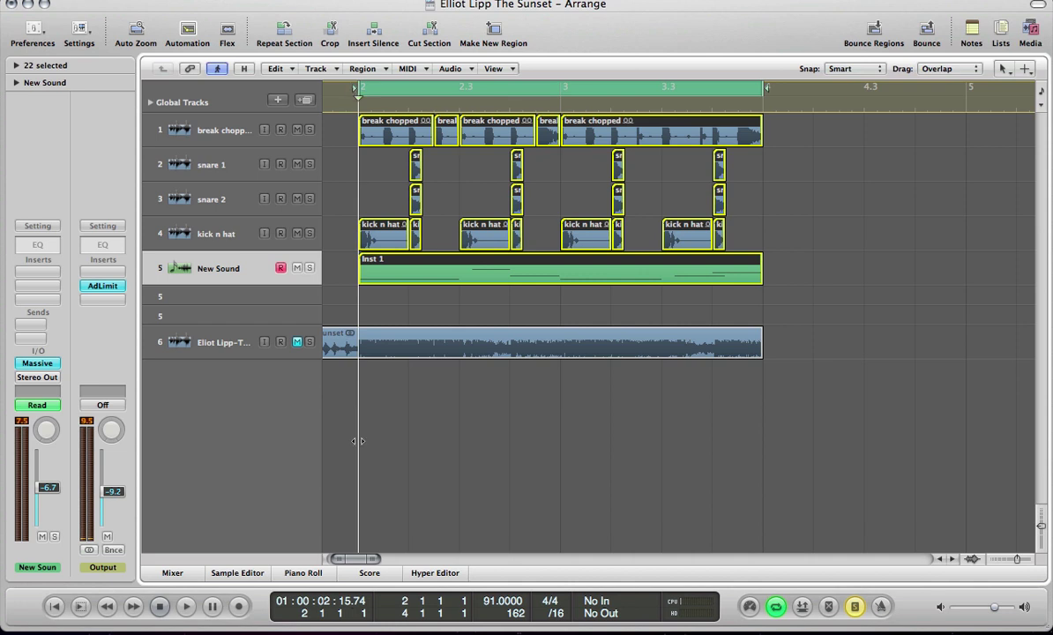
# - Unmute the Eliot Lipp reference track, set the cycle from 1.3 to bar 2, and play its intro
pyautogui.hscroll(-5, 357, 441)
pyautogui.click(291, 347)
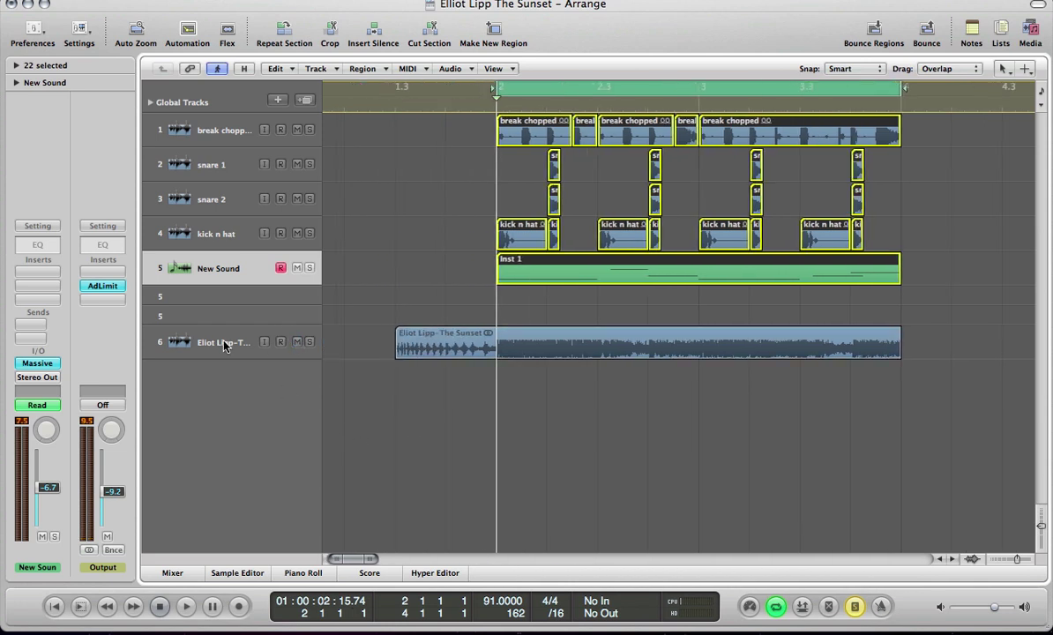
pyautogui.moveTo(393, 96); pyautogui.dragTo(492, 124)
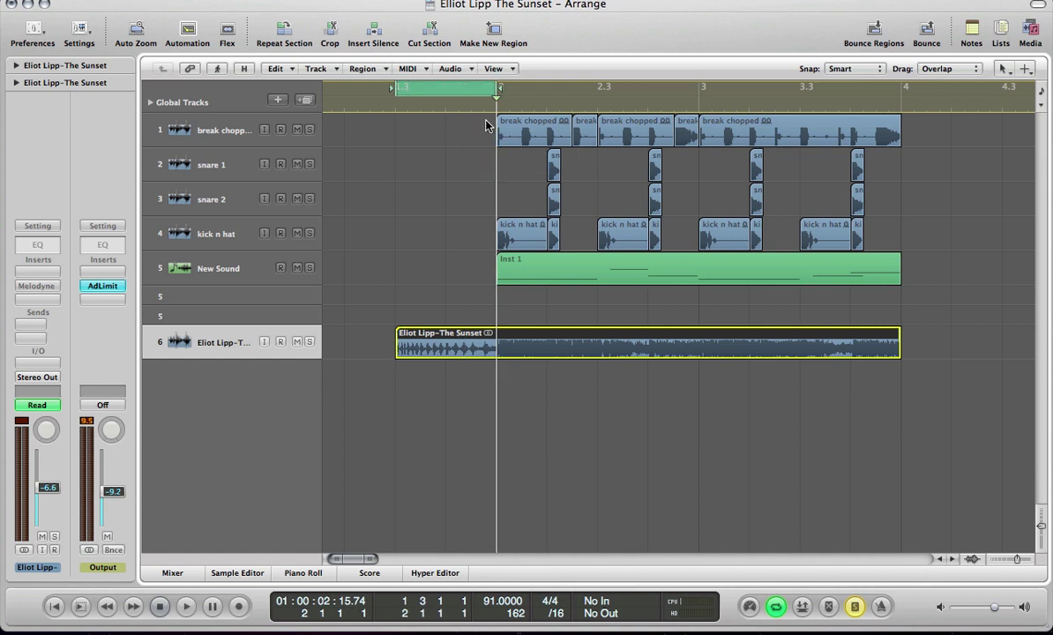
pyautogui.press('space')
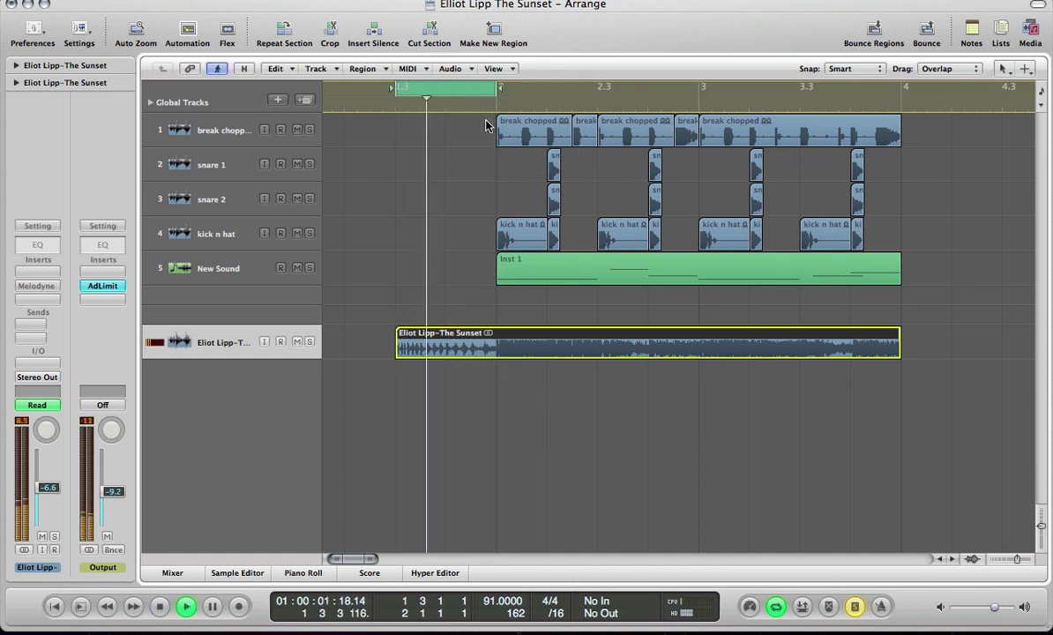
pyautogui.press('space')
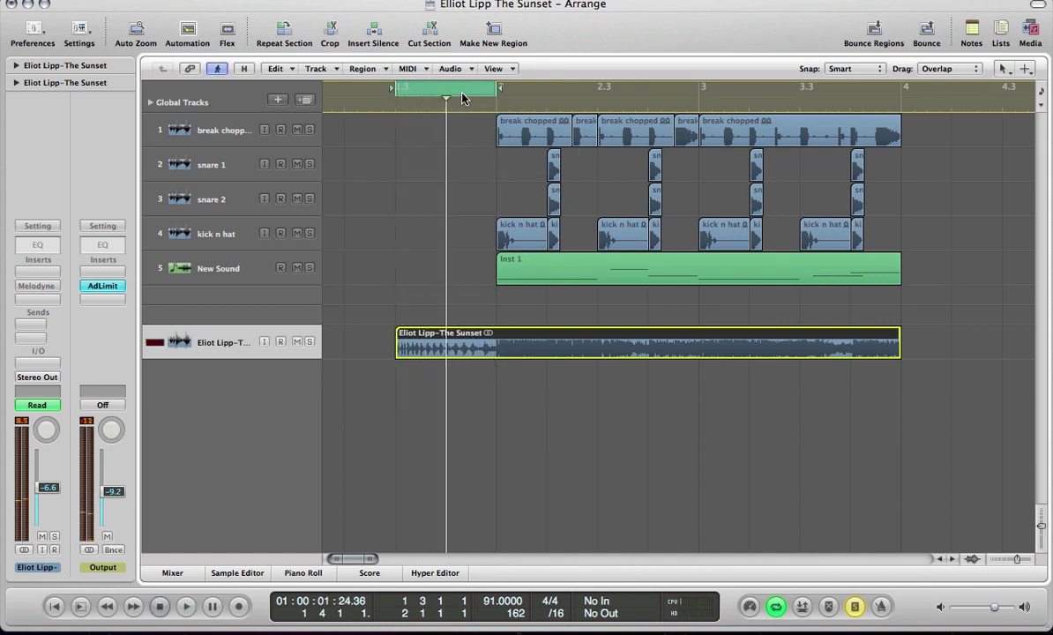
# - Redefine the cycle from 1.3 to bar 2 over the enlarged reference intro and play it again
pyautogui.click(463, 91)
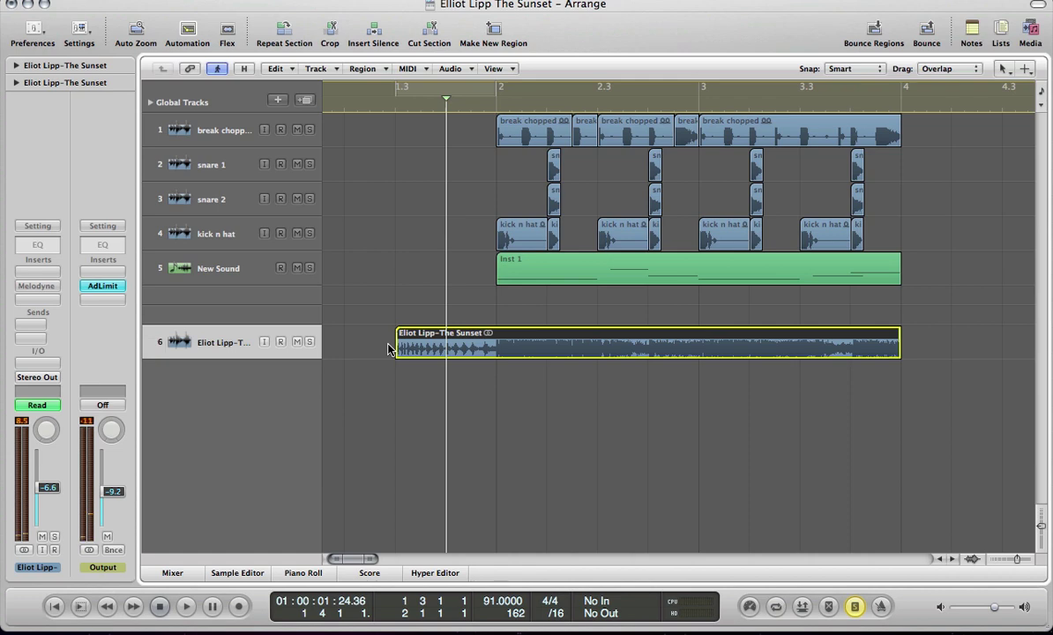
pyautogui.press('super+Right')
pyautogui.press('a')
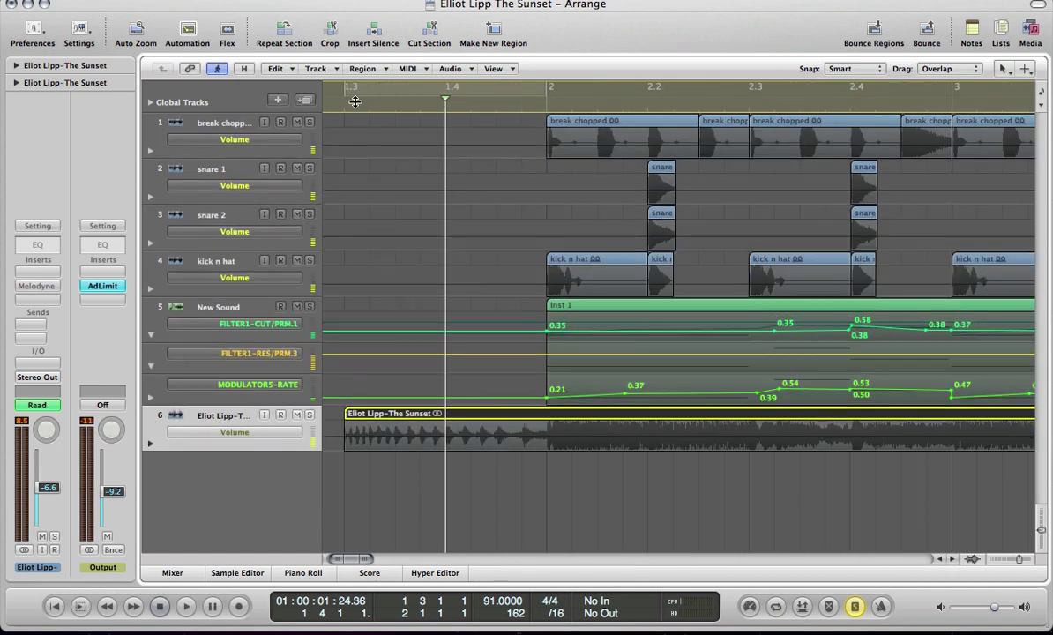
pyautogui.press('a')
pyautogui.moveTo(347, 95); pyautogui.dragTo(547, 90)
pyautogui.click(463, 376)
pyautogui.press('space')
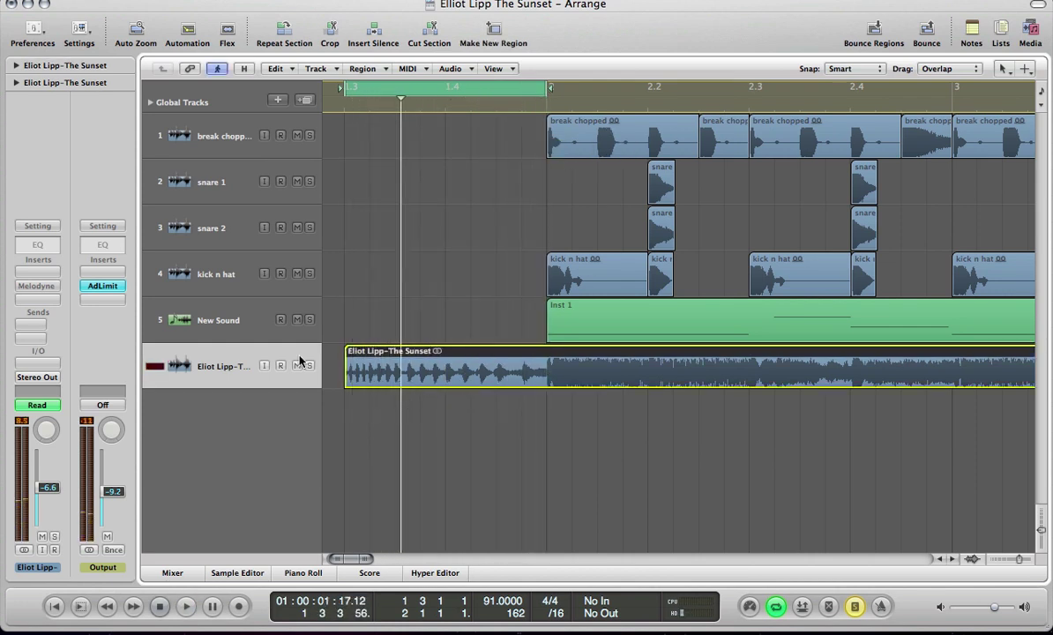
# - Examine the pulse spacing in the reference track's waveform between 1.3 and bar 2 while replaying it
pyautogui.press('super+Right')
pyautogui.press('super+Down')
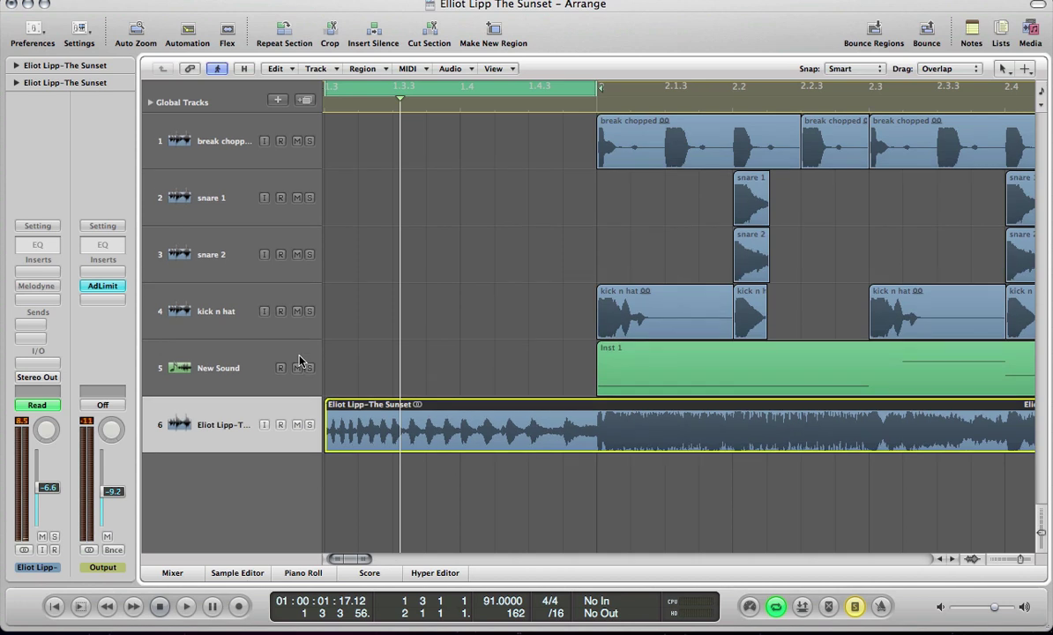
pyautogui.press('Return')
pyautogui.press('super+Right')
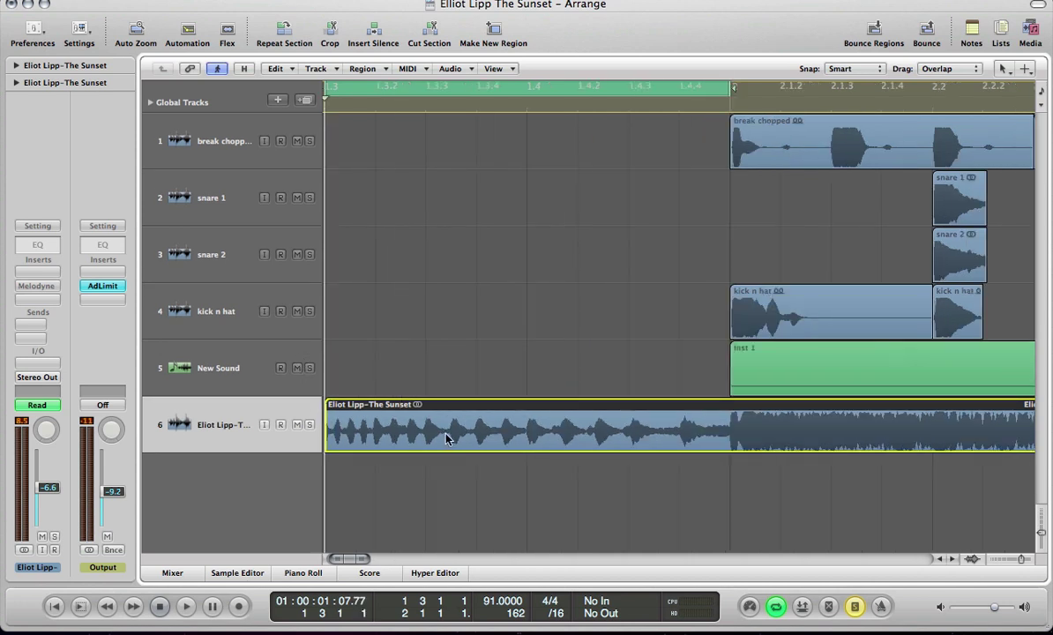
pyautogui.press('space')
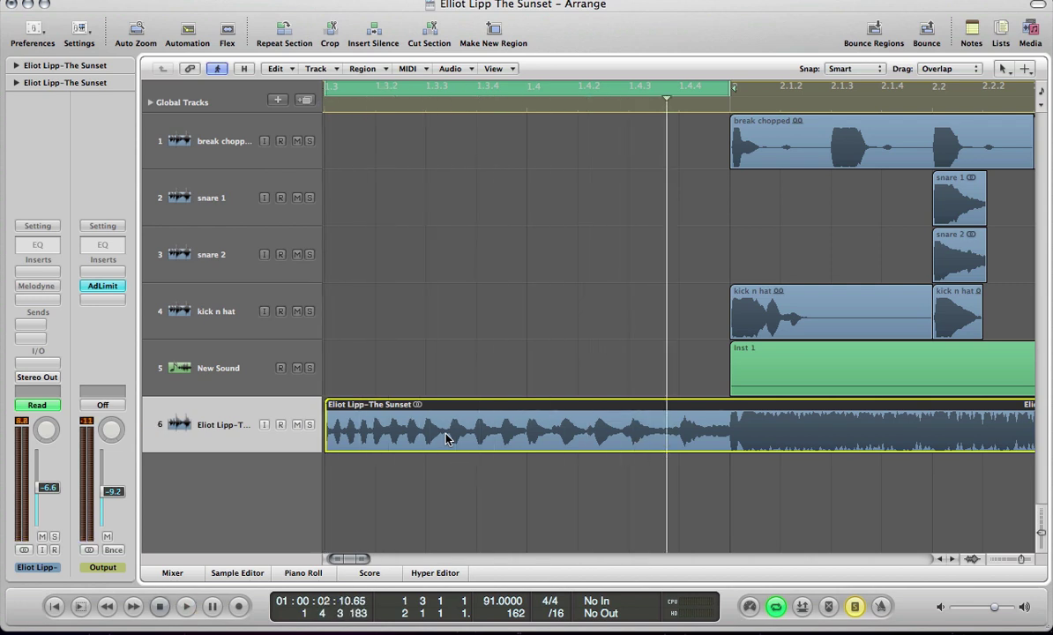
pyautogui.press('super+Down')
pyautogui.press('super+Down')
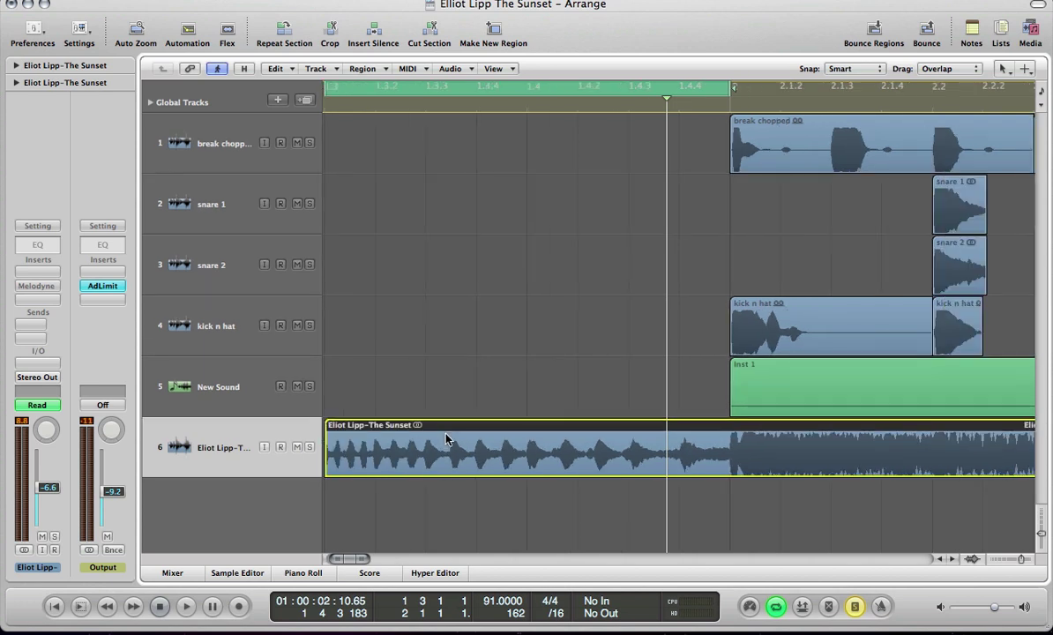
pyautogui.hscroll(-3, 445, 439)
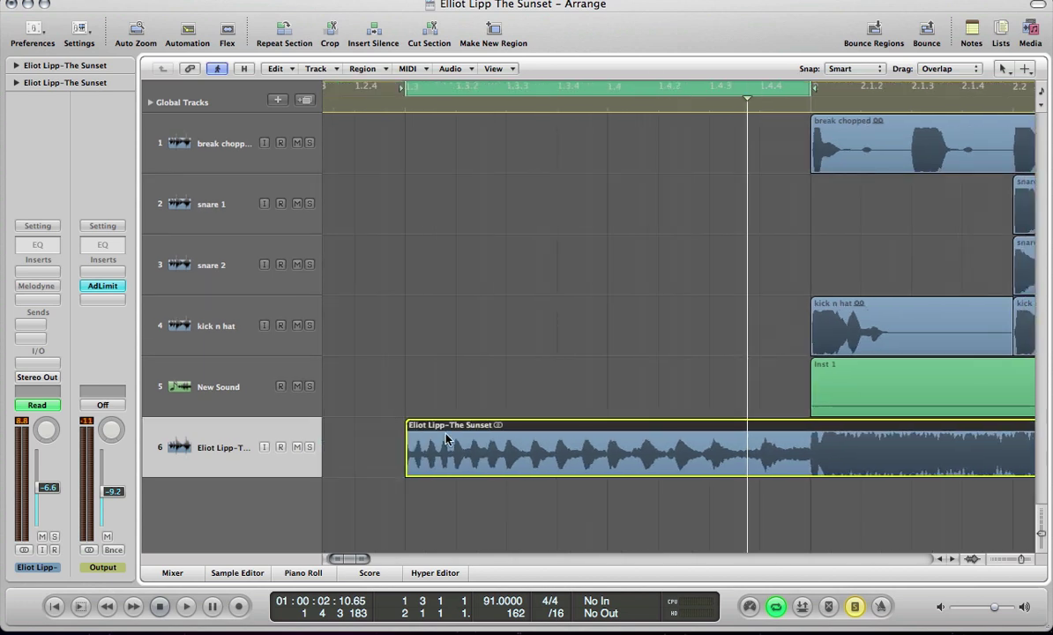
pyautogui.press('super+Right')
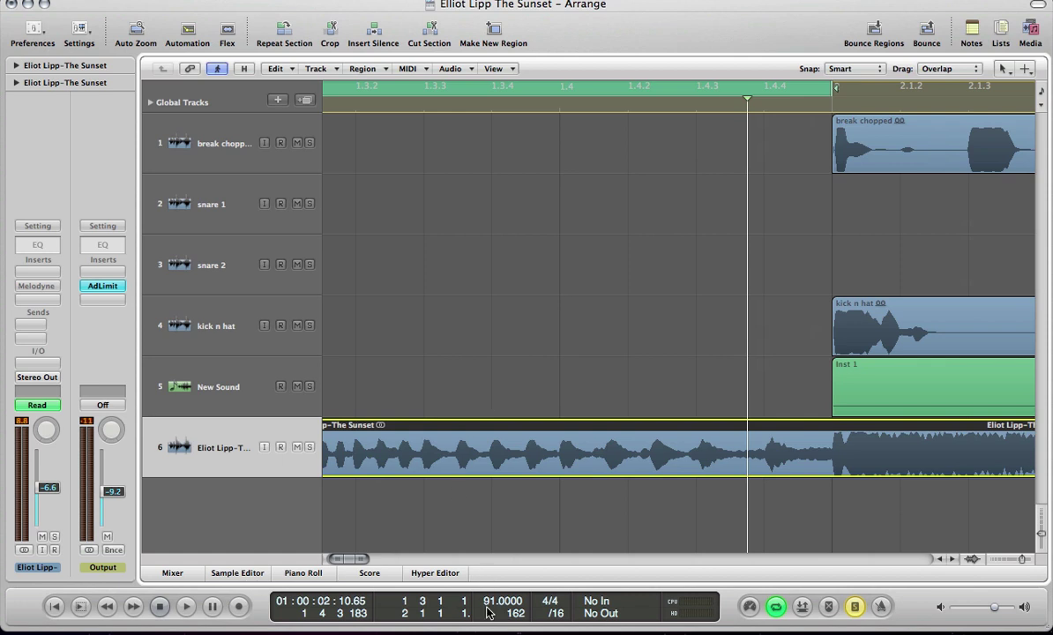
pyautogui.click(491, 477)
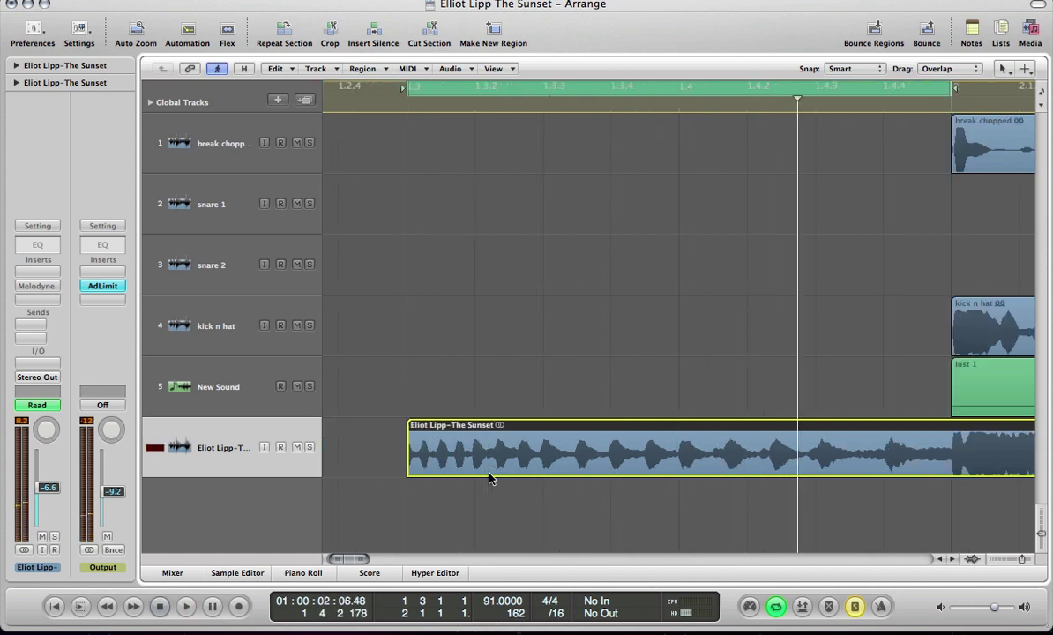
# - Set the cycle to bars 2 through 4 and select all the drum and New Sound regions
pyautogui.keyDown('ctrl'); pyautogui.keyDown('alt'); pyautogui.click(491, 477); pyautogui.keyUp('alt'); pyautogui.keyUp('ctrl')
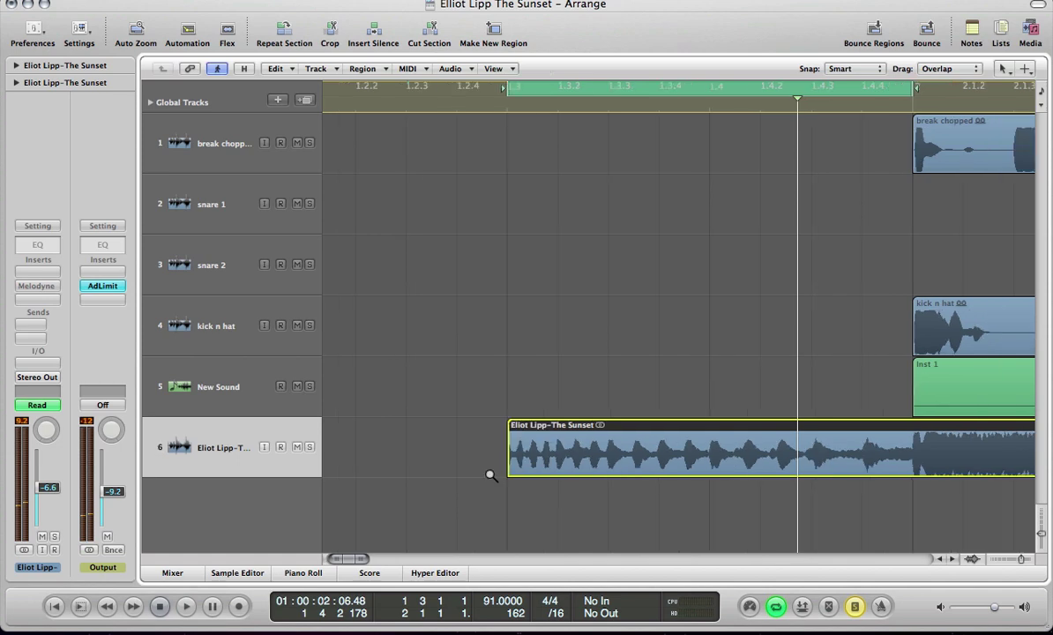
pyautogui.keyDown('ctrl'); pyautogui.keyDown('alt'); pyautogui.click(491, 477); pyautogui.keyUp('alt'); pyautogui.keyUp('ctrl')
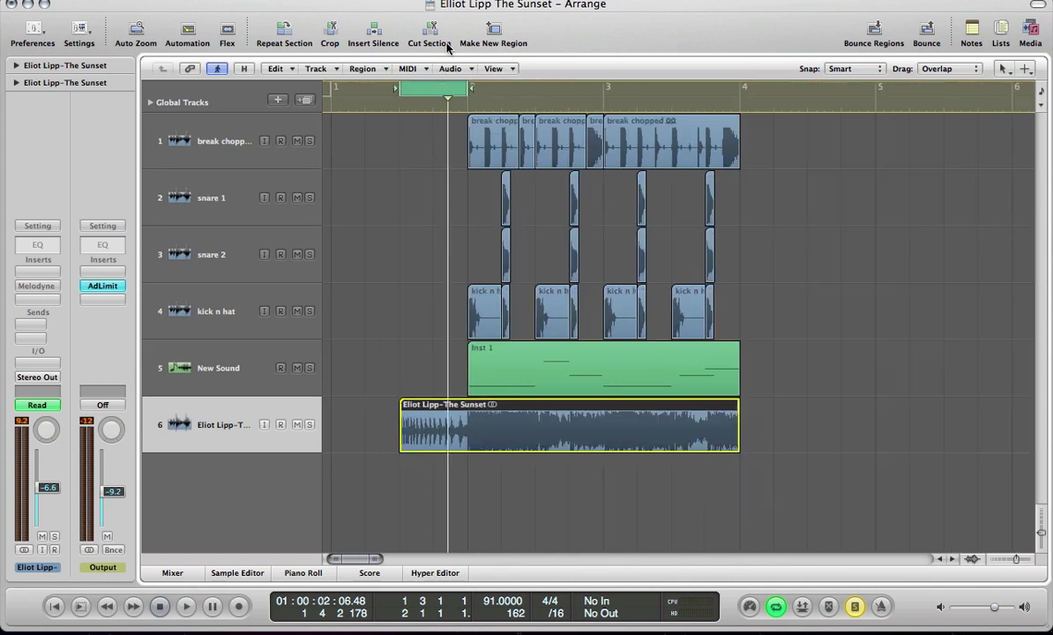
pyautogui.moveTo(471, 92); pyautogui.dragTo(741, 144)
pyautogui.moveTo(778, 354); pyautogui.dragTo(459, 114)
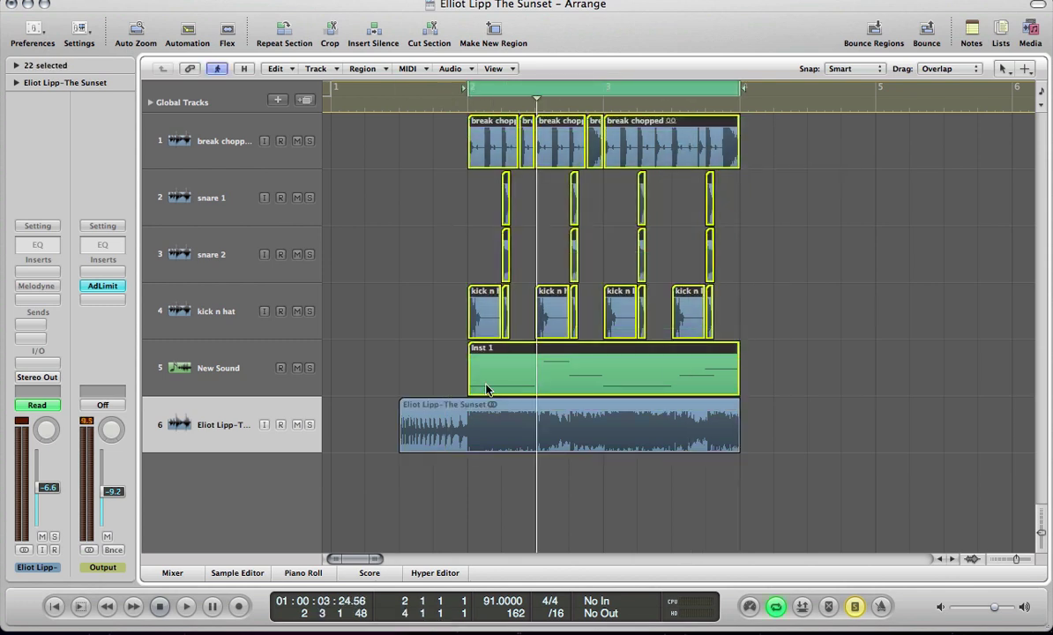